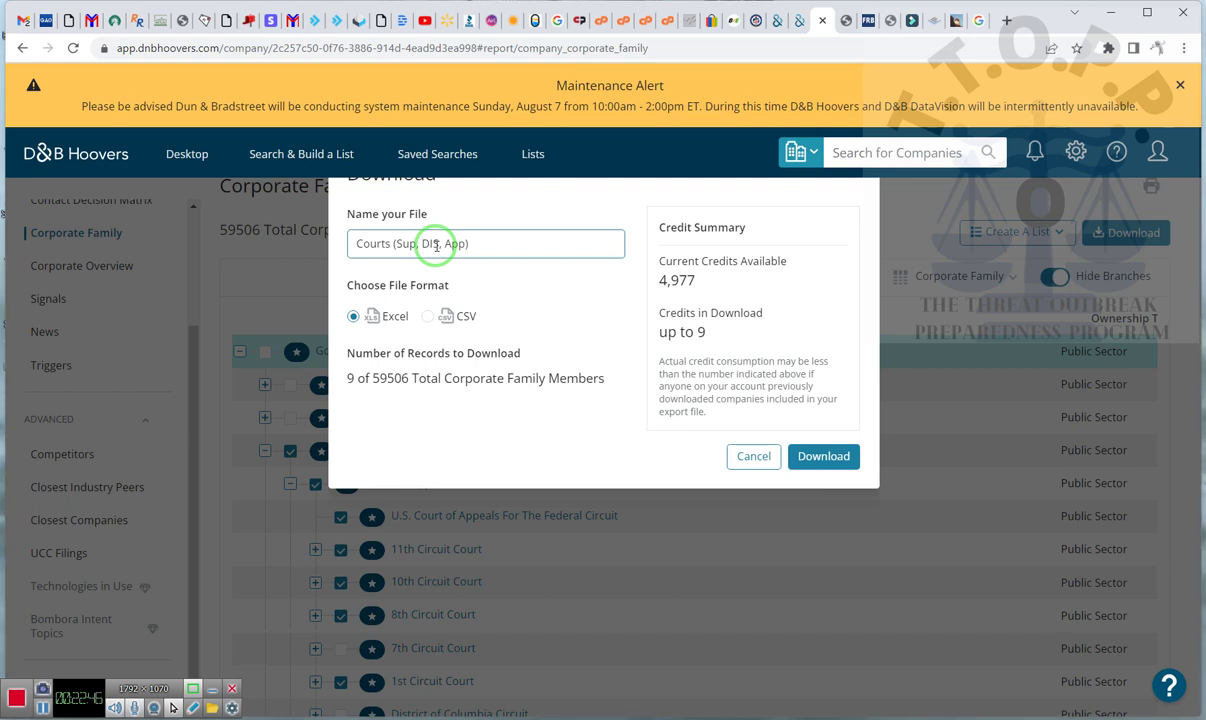
- Download the selected court records as the Excel file Courts (Sup, DIS, App) and close the downloads page
{"action": "left_click", "coordinate": [826, 456]}
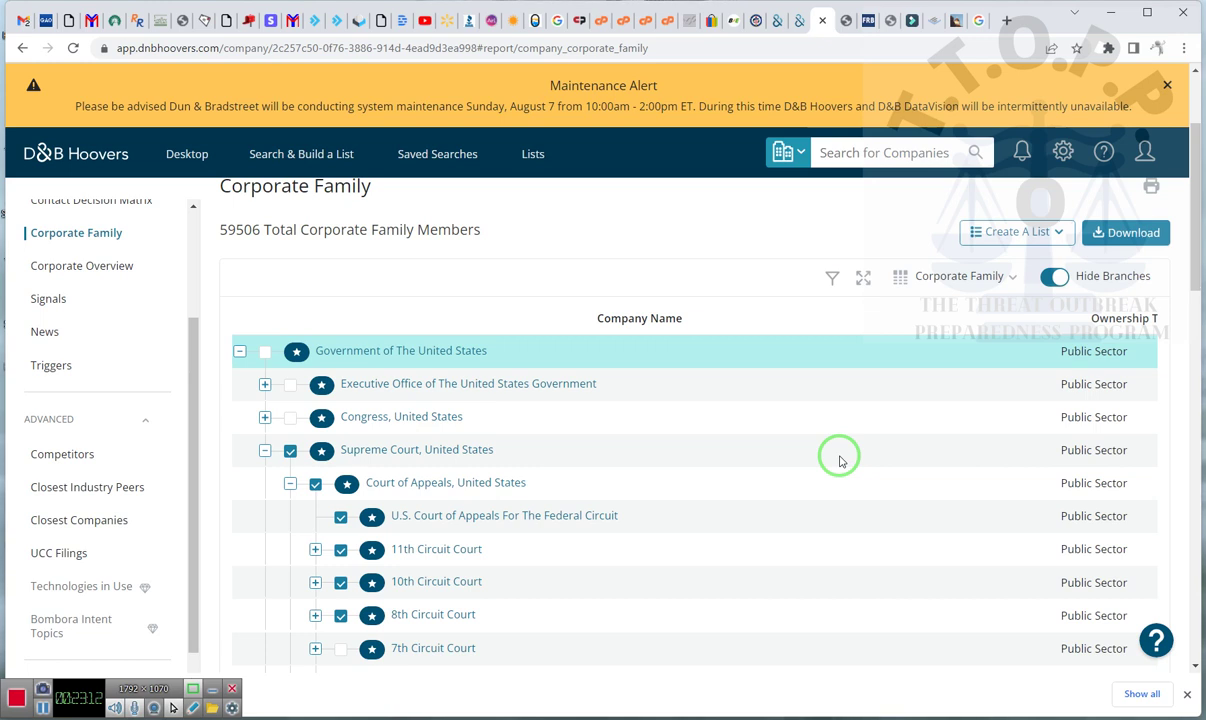
{"action": "left_click", "coordinate": [43, 708]}
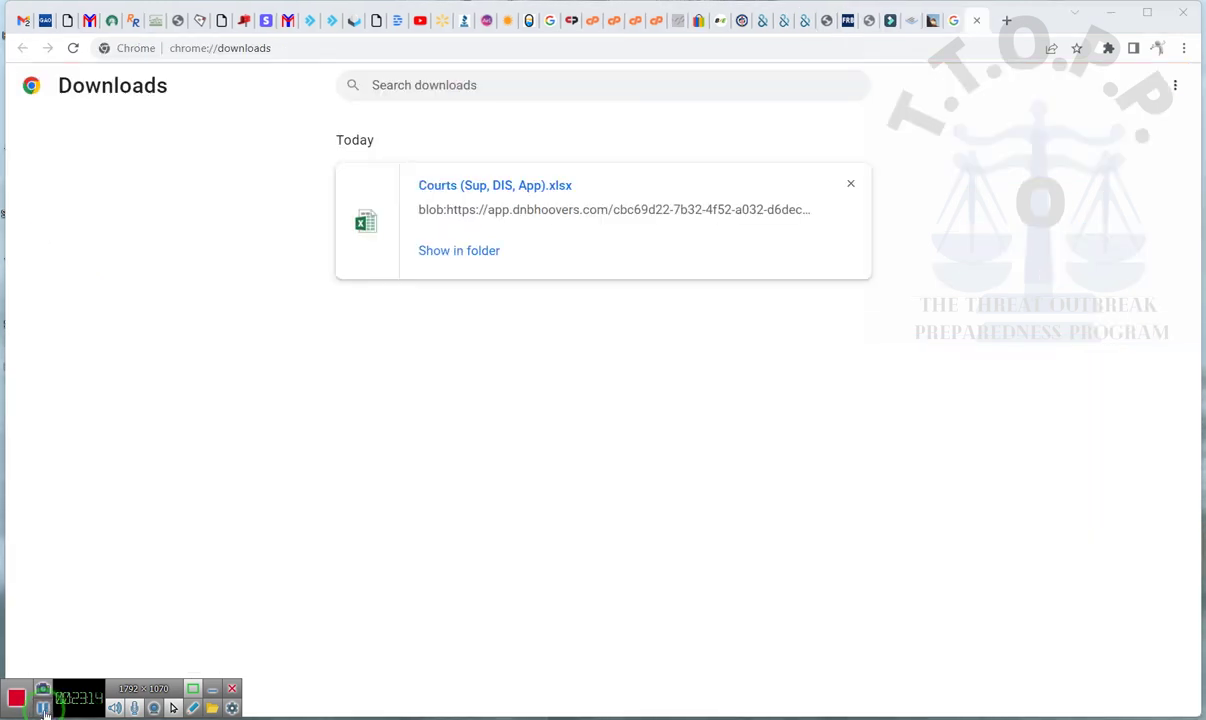
{"action": "left_click", "coordinate": [977, 20]}
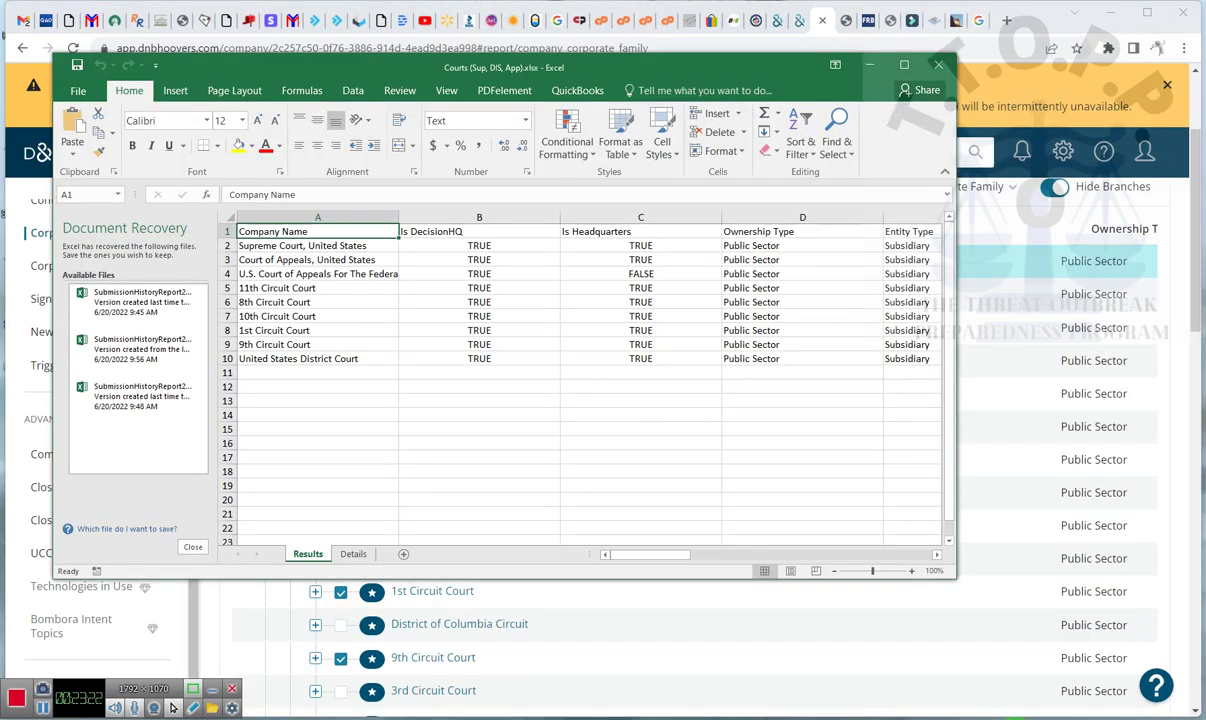
- In Excel, zoom the exported court results to 170% and enlarge the workbook window
{"action": "left_click", "coordinate": [911, 571]}
{"action": "left_click", "coordinate": [911, 571]}
{"action": "left_click", "coordinate": [911, 571]}
{"action": "left_click", "coordinate": [911, 571]}
{"action": "left_click", "coordinate": [911, 571]}
{"action": "left_click", "coordinate": [911, 571]}
{"action": "left_click", "coordinate": [911, 571]}
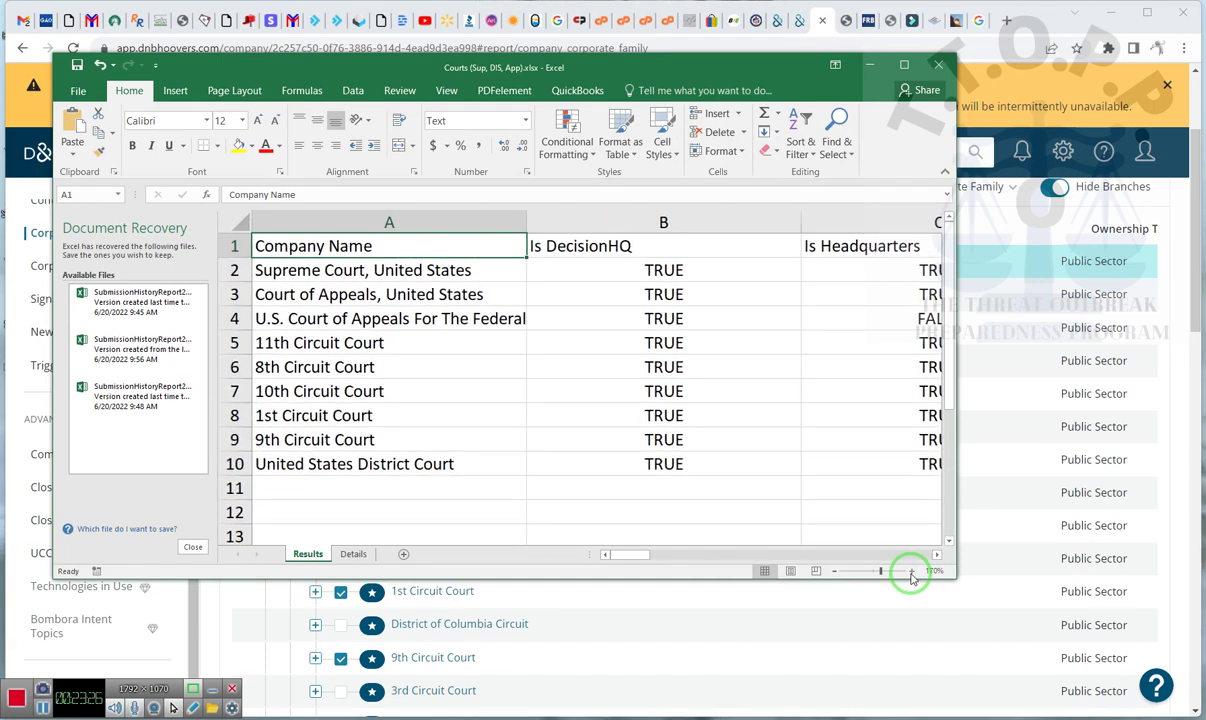
{"action": "left_click_drag", "start_coordinate": [955, 577], "coordinate": [1193, 712]}
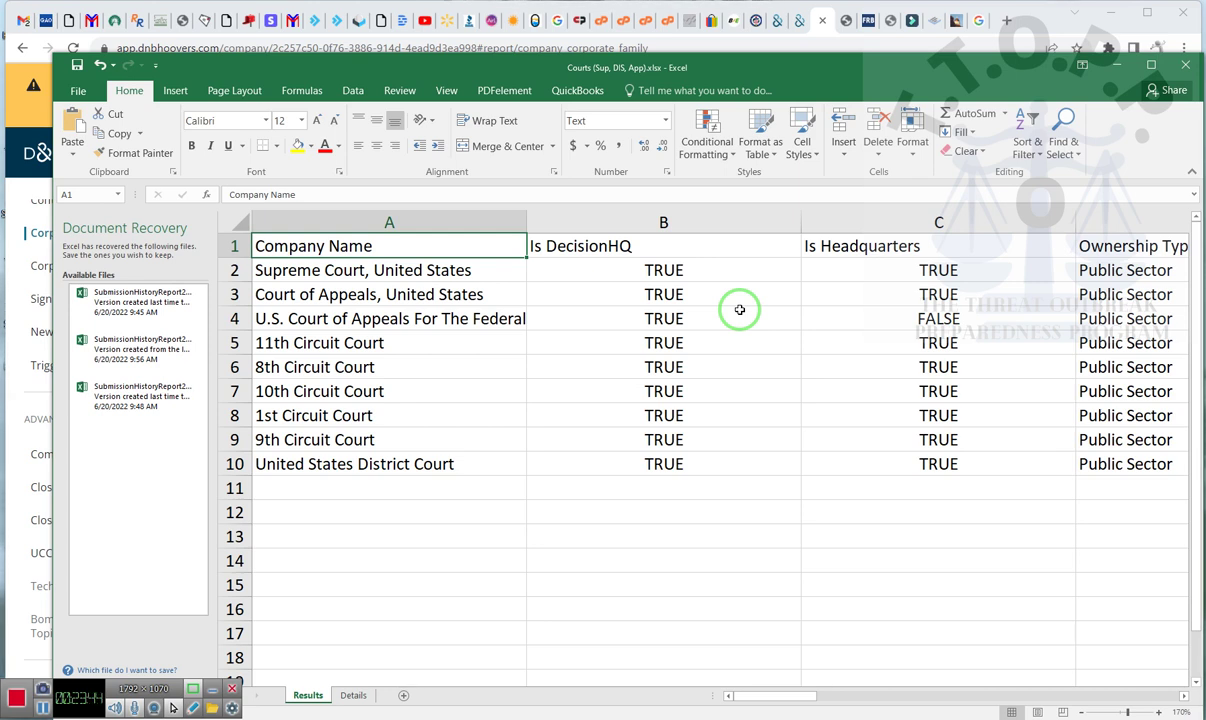
- Check the Details sheet and review every column of the Results sheet, from Company Name to Direct Marketing Status
{"action": "left_click", "coordinate": [353, 695]}
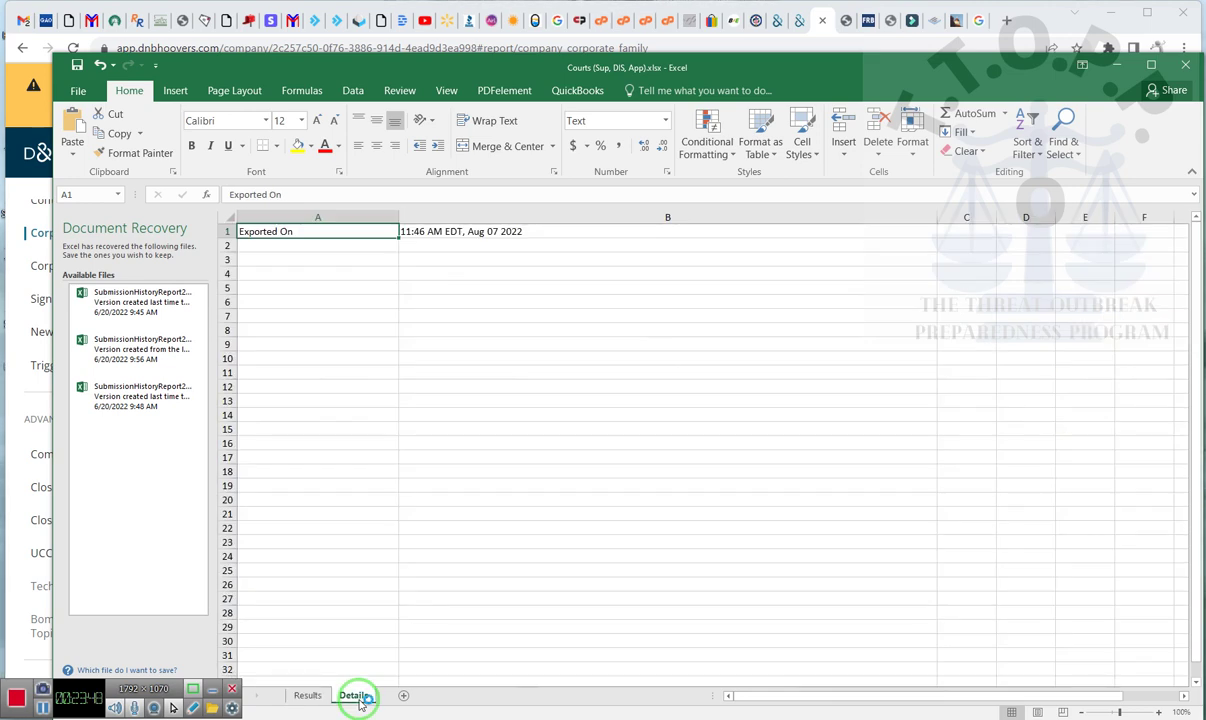
{"action": "left_click", "coordinate": [303, 695]}
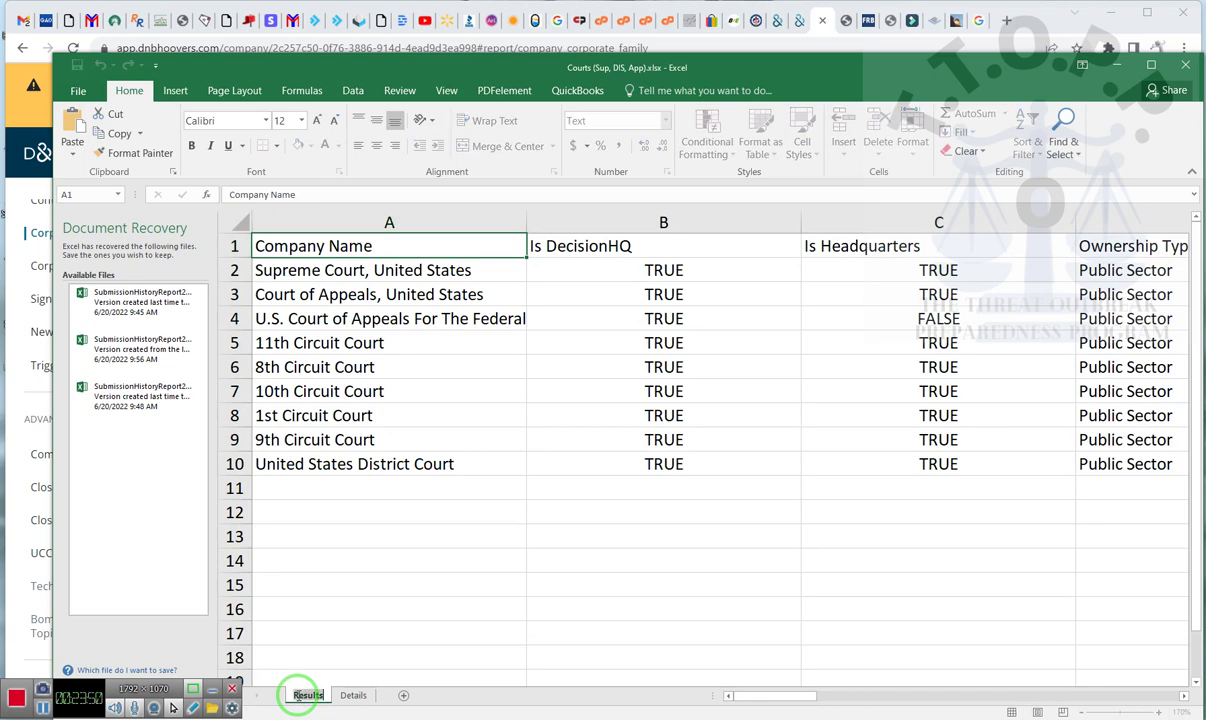
{"action": "left_click_drag", "start_coordinate": [770, 697], "coordinate": [910, 660]}
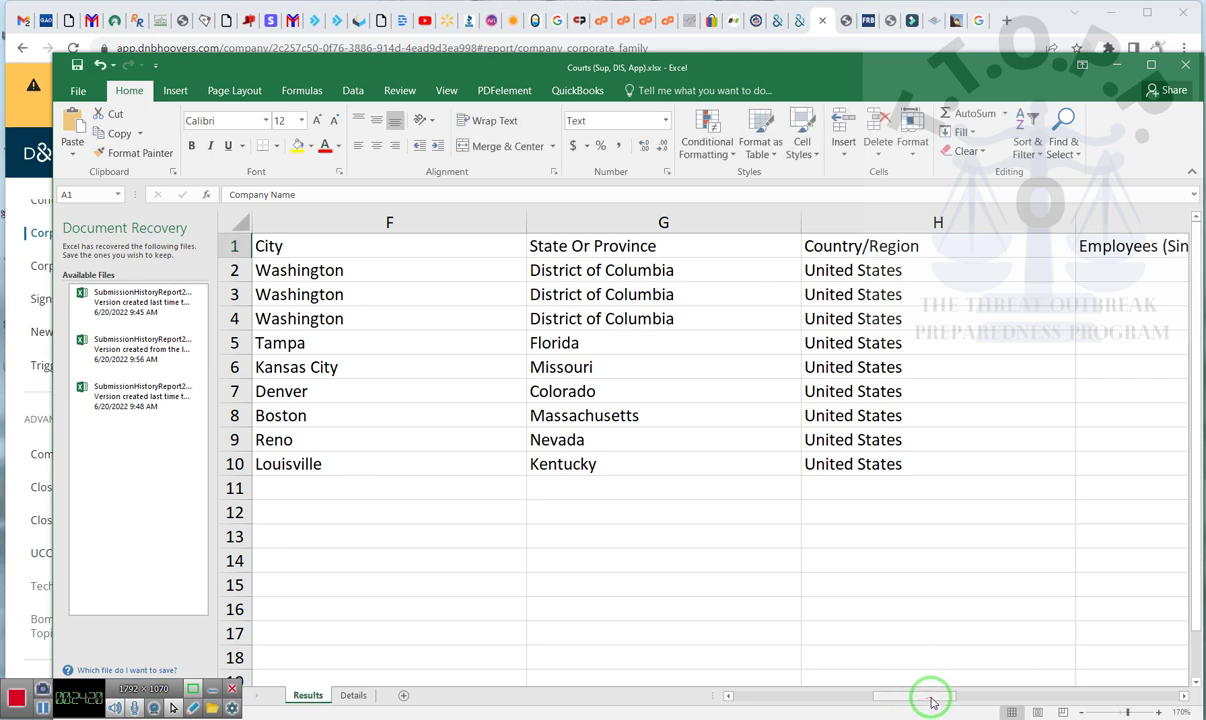
{"action": "left_click_drag", "start_coordinate": [930, 700], "coordinate": [1010, 699]}
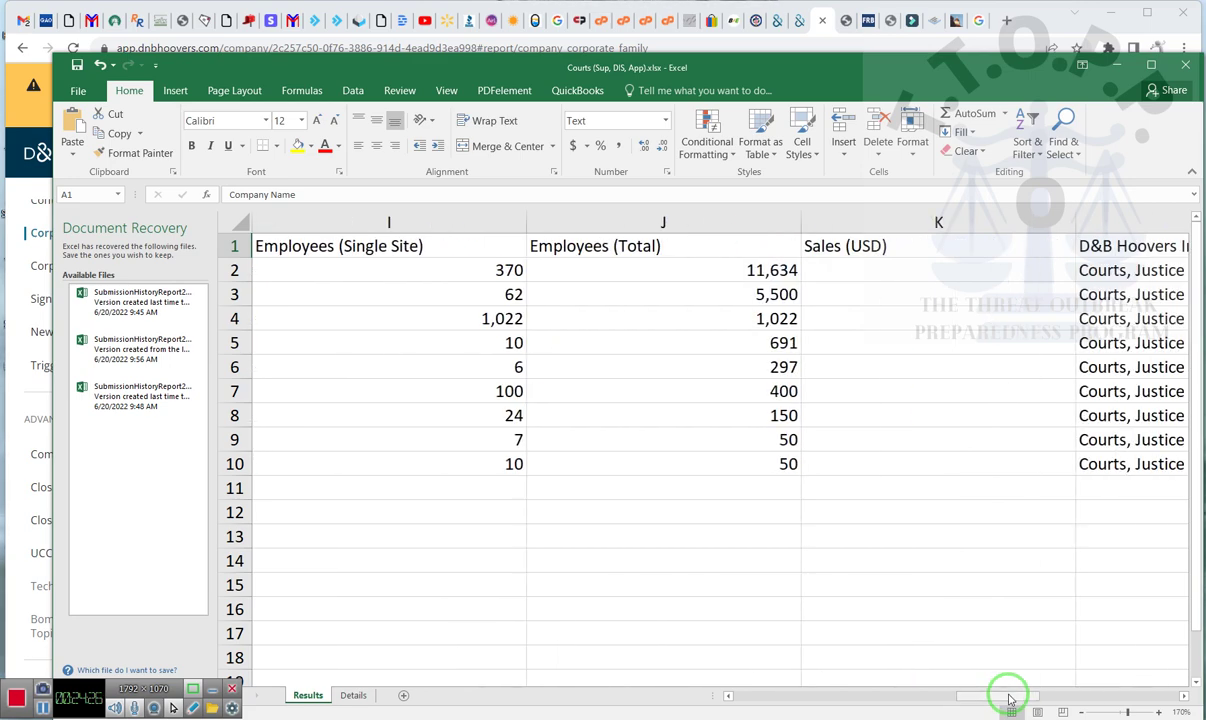
{"action": "left_click_drag", "start_coordinate": [1010, 699], "coordinate": [1066, 697]}
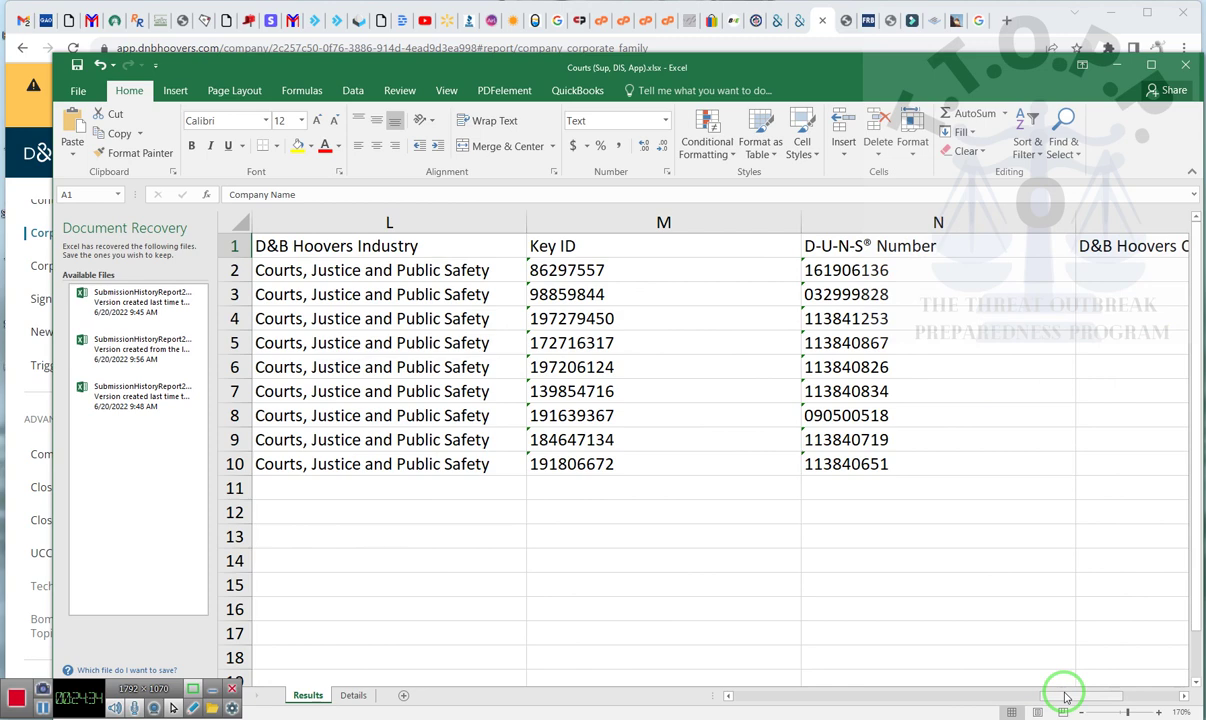
{"action": "left_click_drag", "start_coordinate": [1066, 697], "coordinate": [1155, 690]}
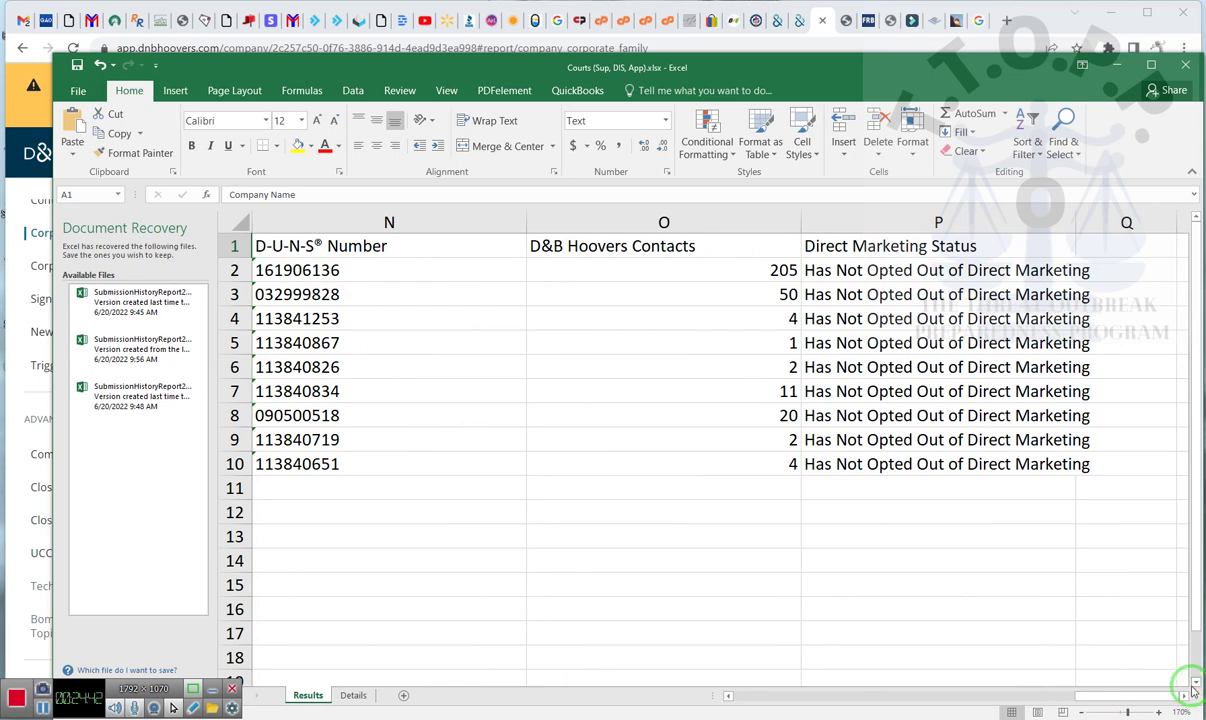
{"action": "left_click", "coordinate": [932, 698]}
{"action": "left_click", "coordinate": [940, 697]}
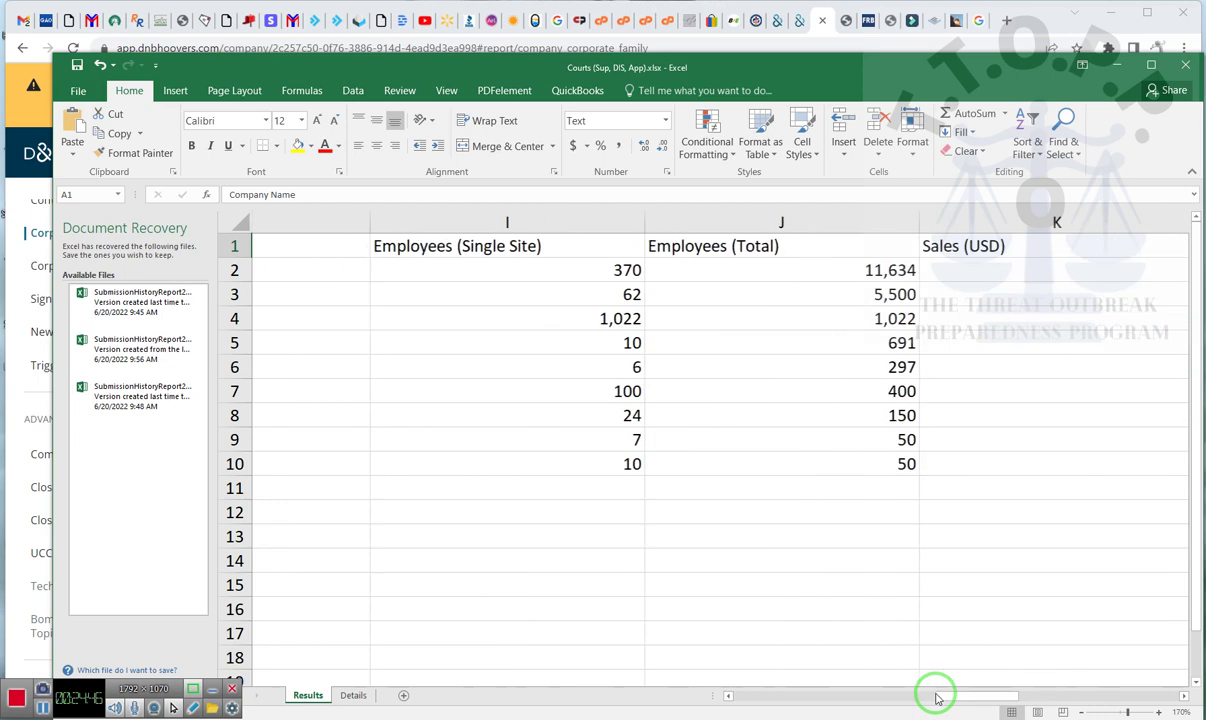
{"action": "left_click", "coordinate": [765, 696]}
{"action": "left_click", "coordinate": [755, 696]}
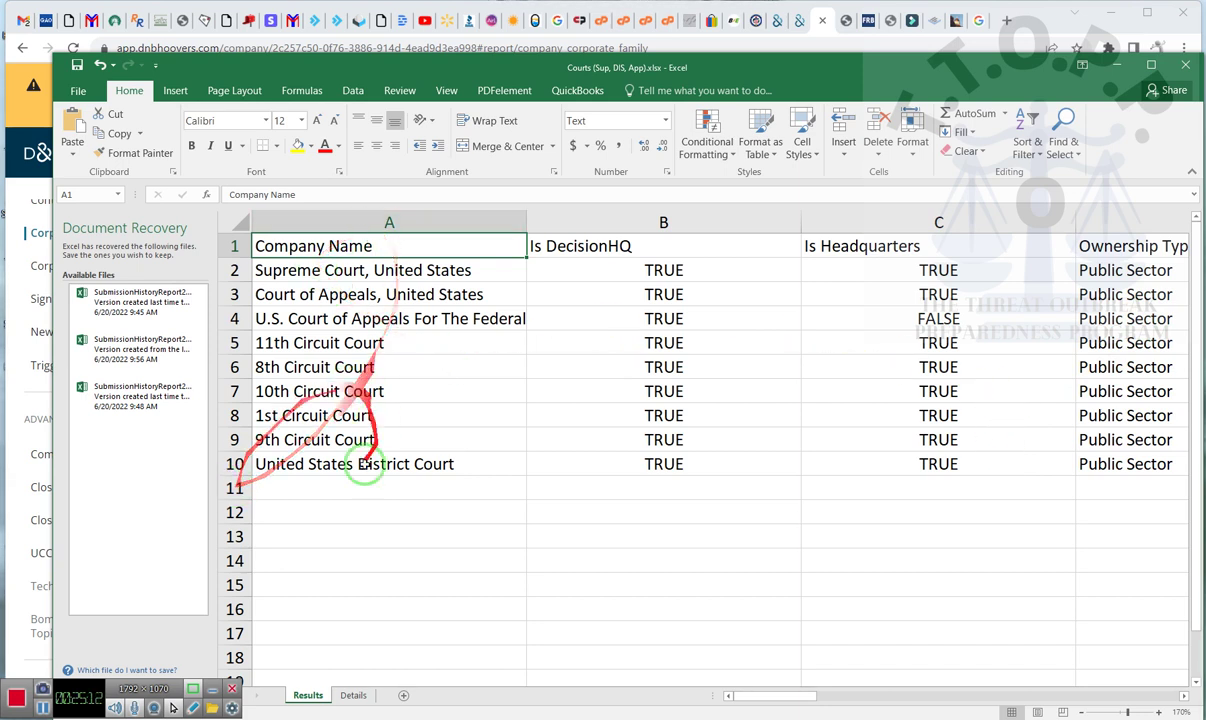
- Switch back to D&B Hoovers, open the UCC Filings of Government of The United States and examine the first page of filings
{"action": "left_click", "coordinate": [1117, 66]}
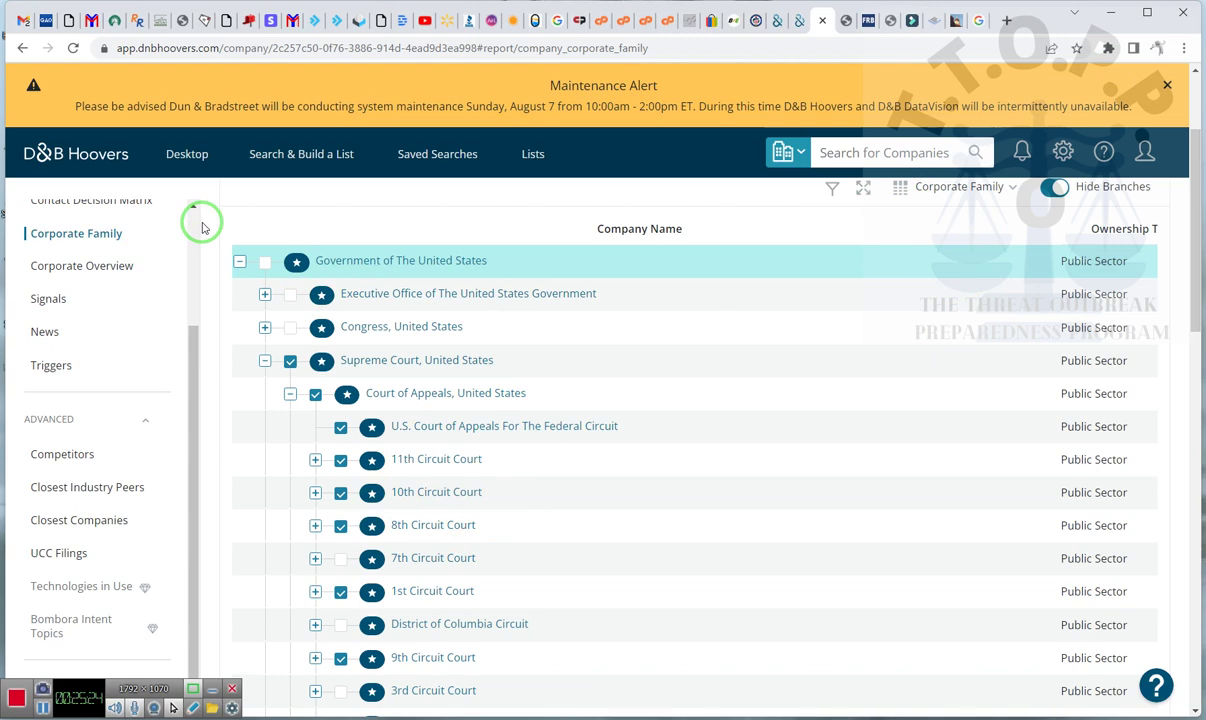
{"action": "left_click", "coordinate": [70, 556]}
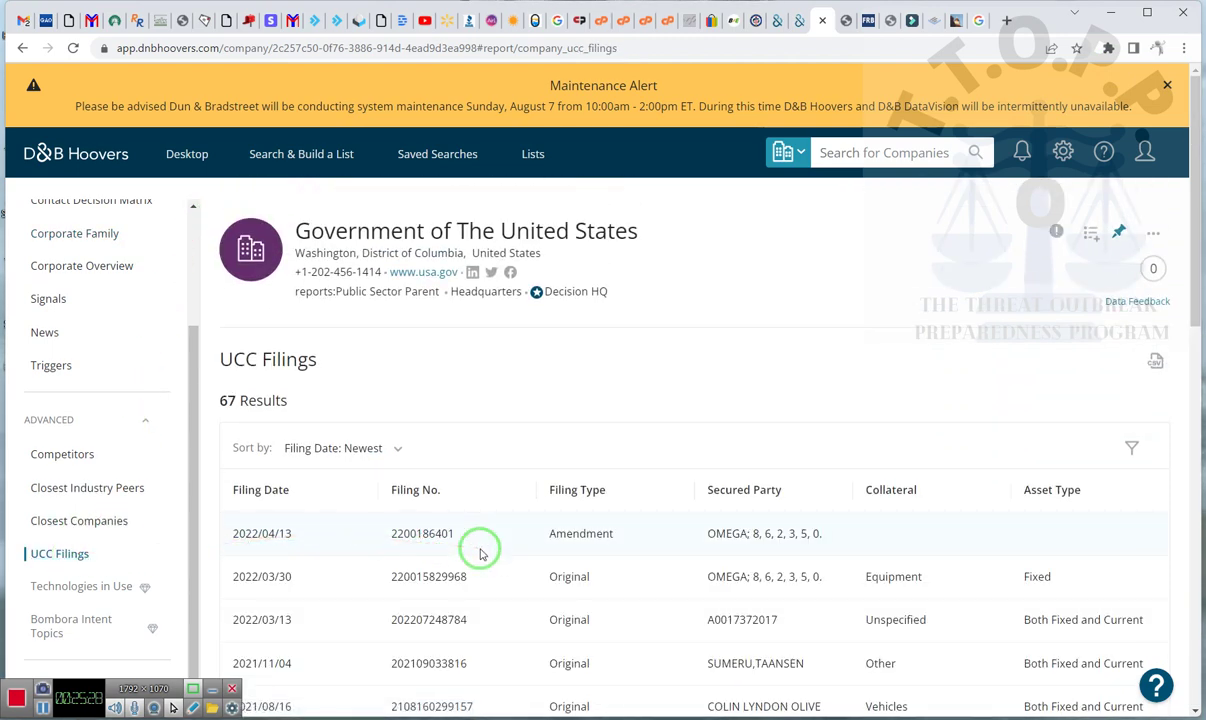
{"action": "scroll", "coordinate": [480, 550], "scroll_direction": "down", "scroll_amount": 1}
{"action": "scroll", "coordinate": [480, 553], "scroll_direction": "down", "scroll_amount": 2}
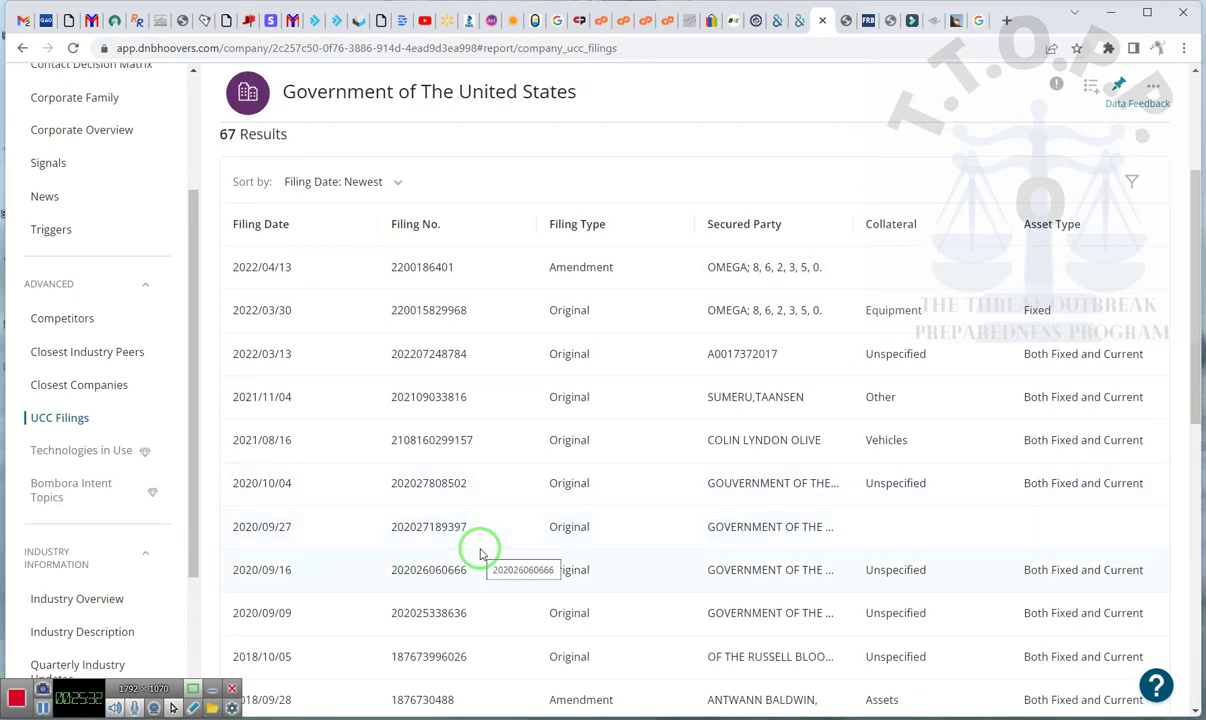
{"action": "scroll", "coordinate": [480, 549], "scroll_direction": "down", "scroll_amount": 1}
{"action": "left_click_drag", "start_coordinate": [493, 482], "coordinate": [393, 318]}
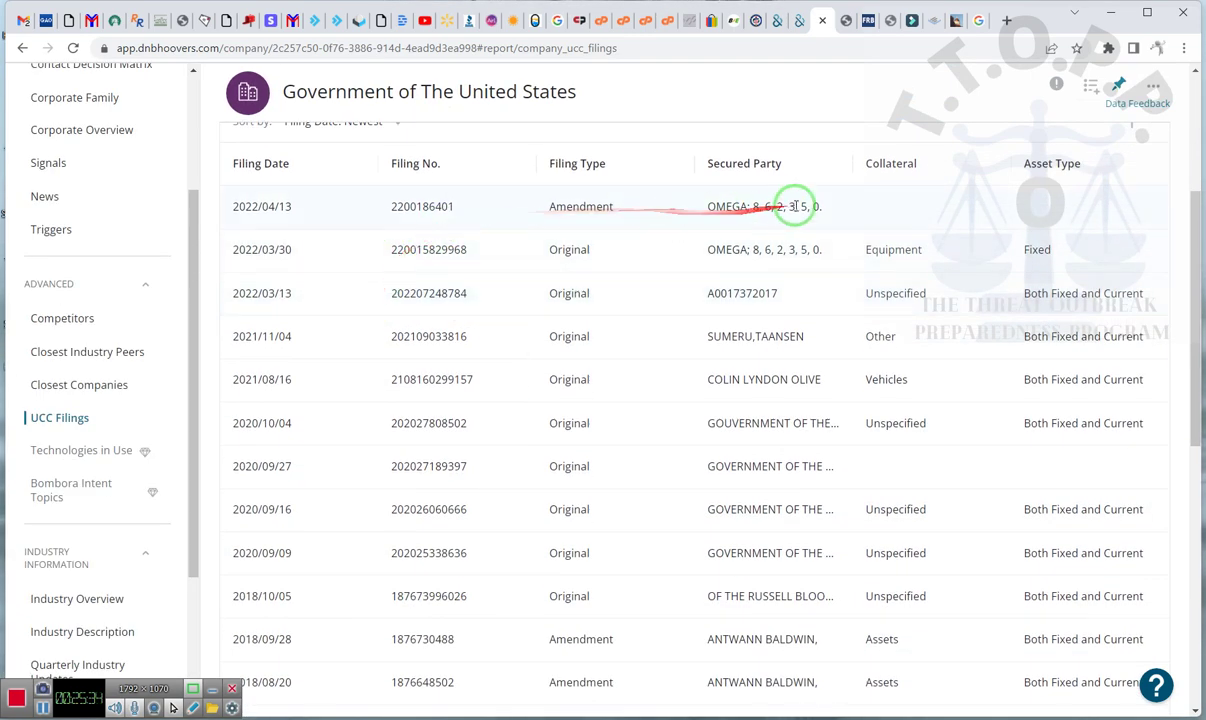
{"action": "mouse_move", "coordinate": [727, 290]}
{"action": "left_mouse_down"}
{"action": "mouse_move", "coordinate": [713, 431]}
{"action": "mouse_move", "coordinate": [748, 530]}
{"action": "mouse_move", "coordinate": [800, 385]}
{"action": "mouse_move", "coordinate": [578, 207]}
{"action": "mouse_move", "coordinate": [511, 302]}
{"action": "mouse_move", "coordinate": [748, 354]}
{"action": "mouse_move", "coordinate": [861, 448]}
{"action": "mouse_move", "coordinate": [828, 600]}
{"action": "mouse_move", "coordinate": [849, 628]}
{"action": "mouse_move", "coordinate": [929, 625]}
{"action": "left_mouse_up"}
{"action": "scroll", "coordinate": [935, 622], "scroll_direction": "down", "scroll_amount": 5}
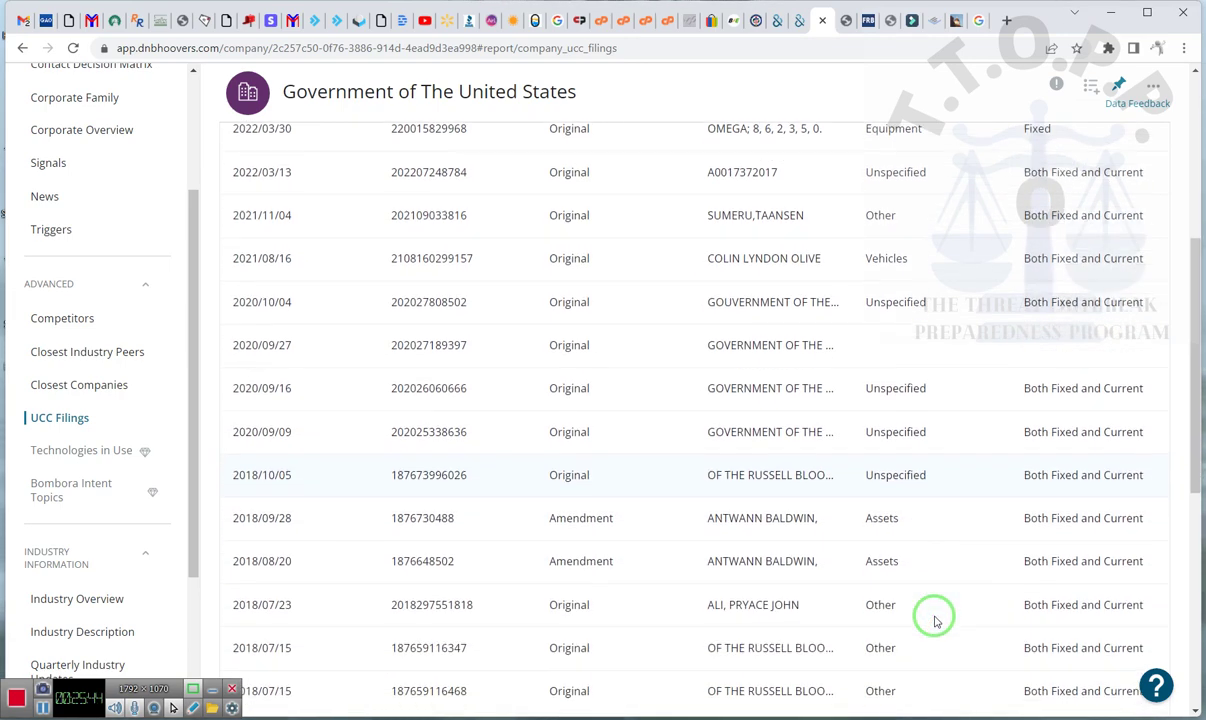
{"action": "scroll", "coordinate": [935, 622], "scroll_direction": "down", "scroll_amount": 2}
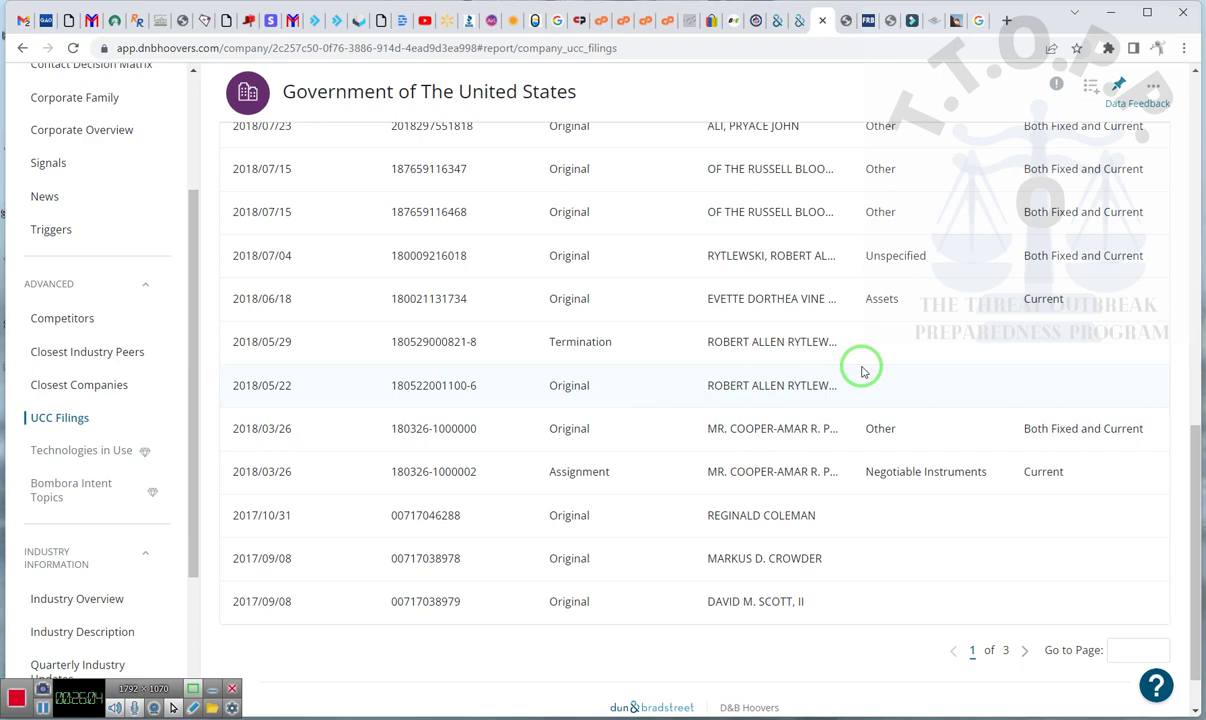
- Review the Secured Party entries in the UCC filings list again, especially the 2020 filings naming the government
{"action": "scroll", "coordinate": [863, 372], "scroll_direction": "up", "scroll_amount": 3}
{"action": "scroll", "coordinate": [863, 372], "scroll_direction": "up", "scroll_amount": 2}
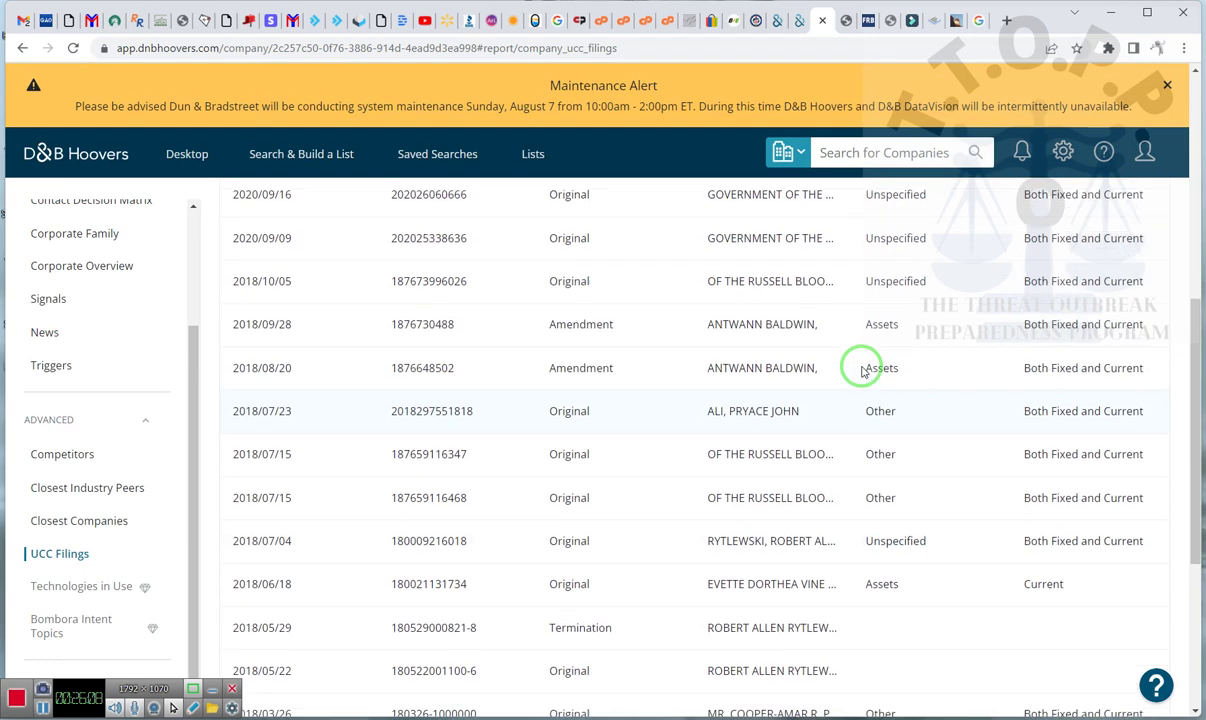
{"action": "scroll", "coordinate": [863, 372], "scroll_direction": "up", "scroll_amount": 3}
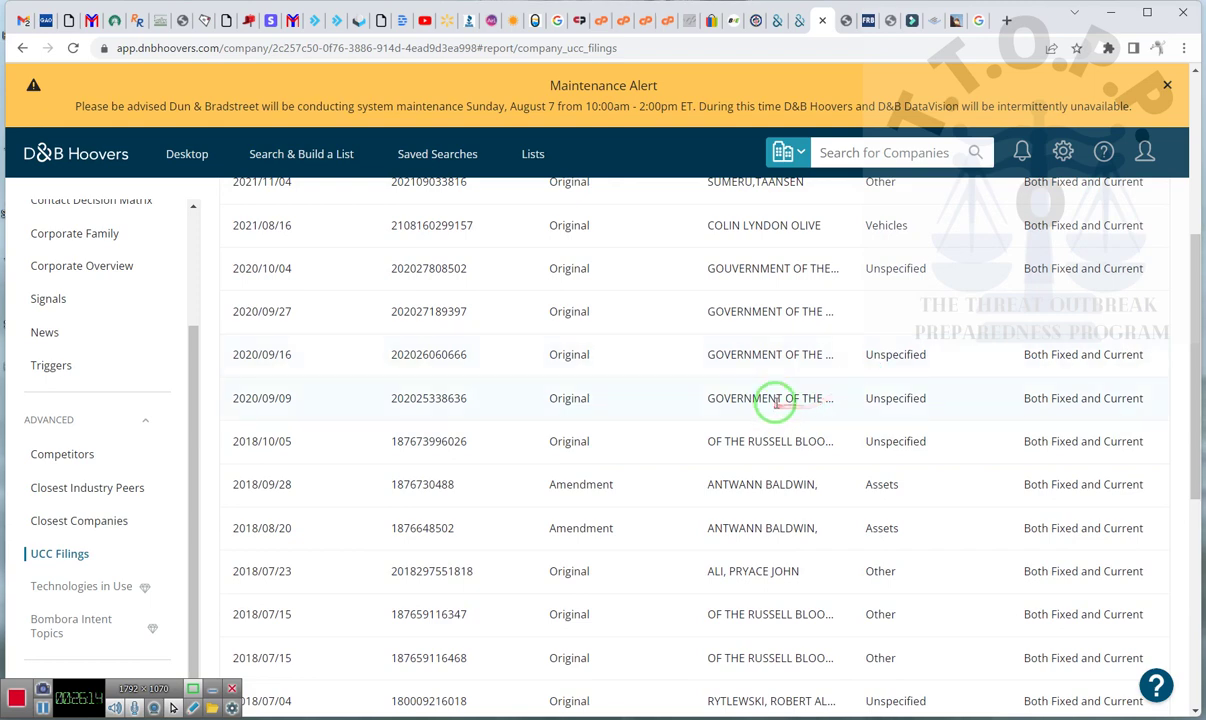
{"action": "scroll", "coordinate": [776, 403], "scroll_direction": "up", "scroll_amount": 8}
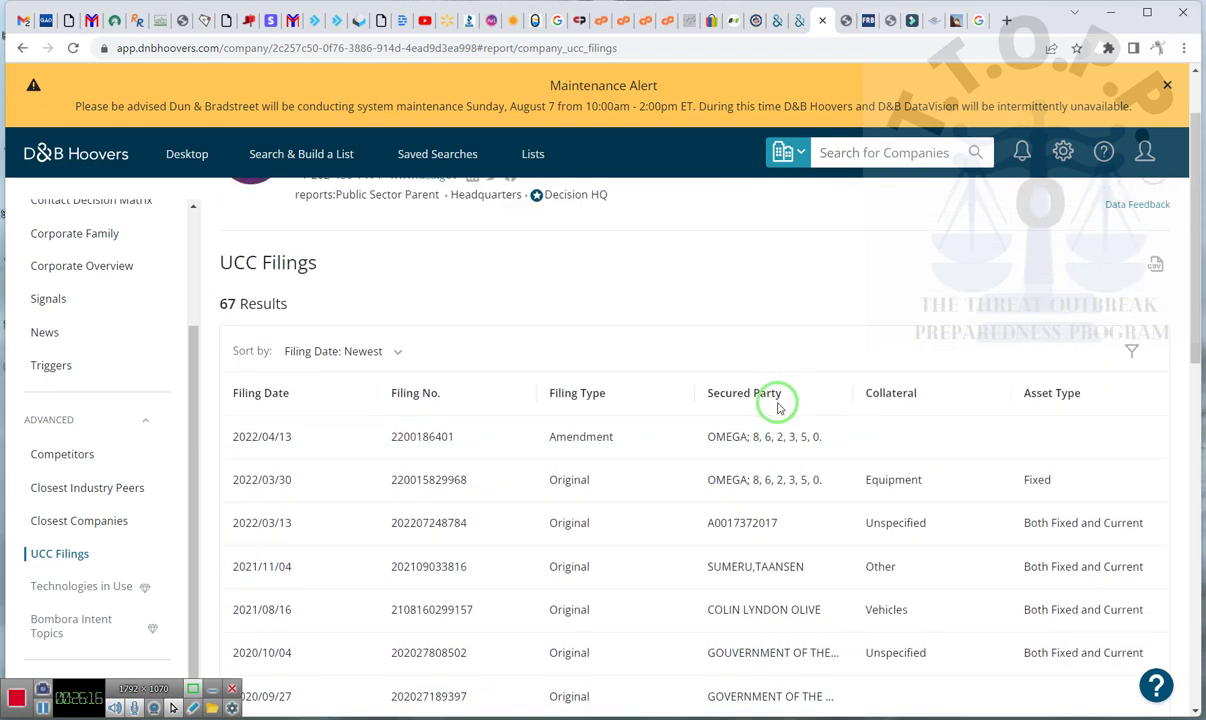
{"action": "scroll", "coordinate": [778, 407], "scroll_direction": "down", "scroll_amount": 5}
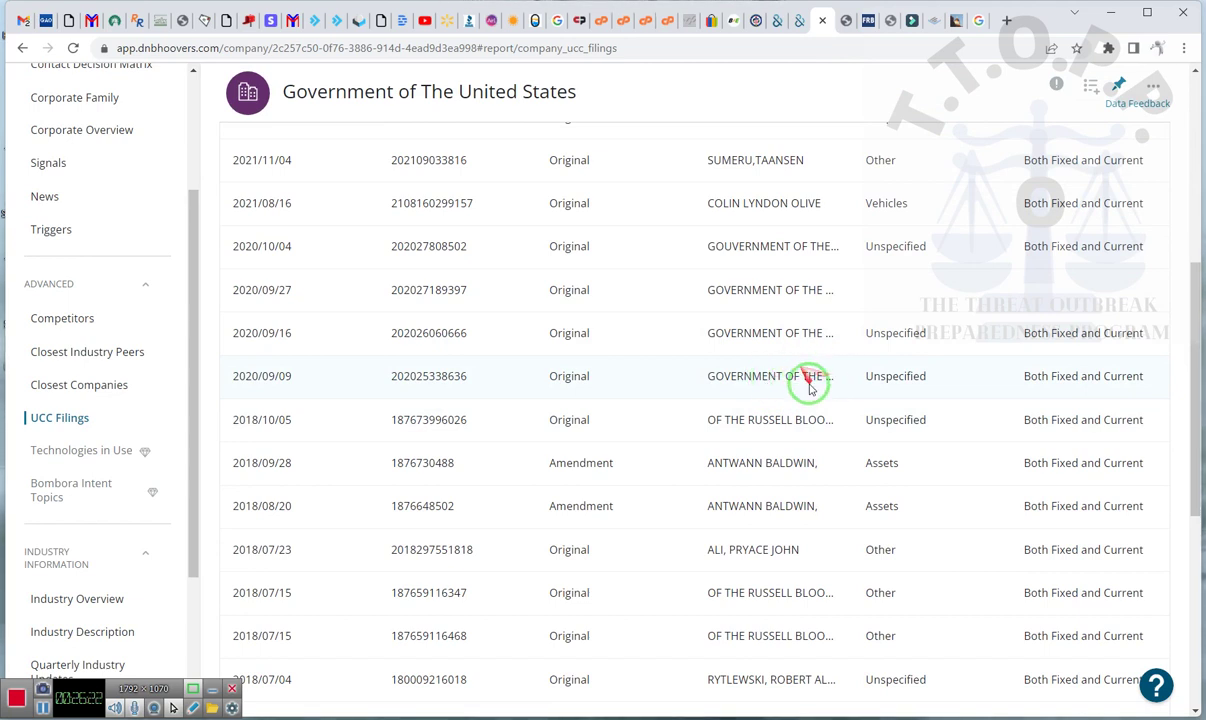
{"action": "double_click", "coordinate": [810, 380]}
{"action": "left_click_drag", "start_coordinate": [810, 380], "coordinate": [585, 372]}
{"action": "left_click", "coordinate": [563, 374]}
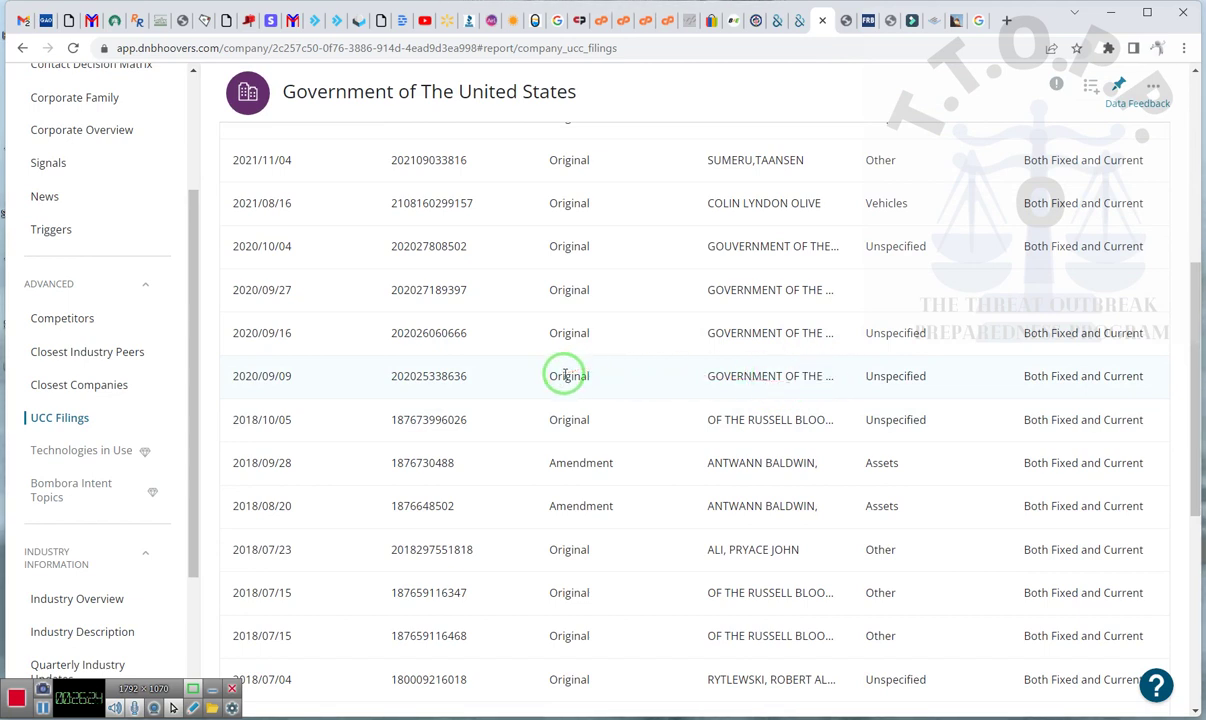
{"action": "scroll", "coordinate": [792, 372], "scroll_direction": "up", "scroll_amount": 5}
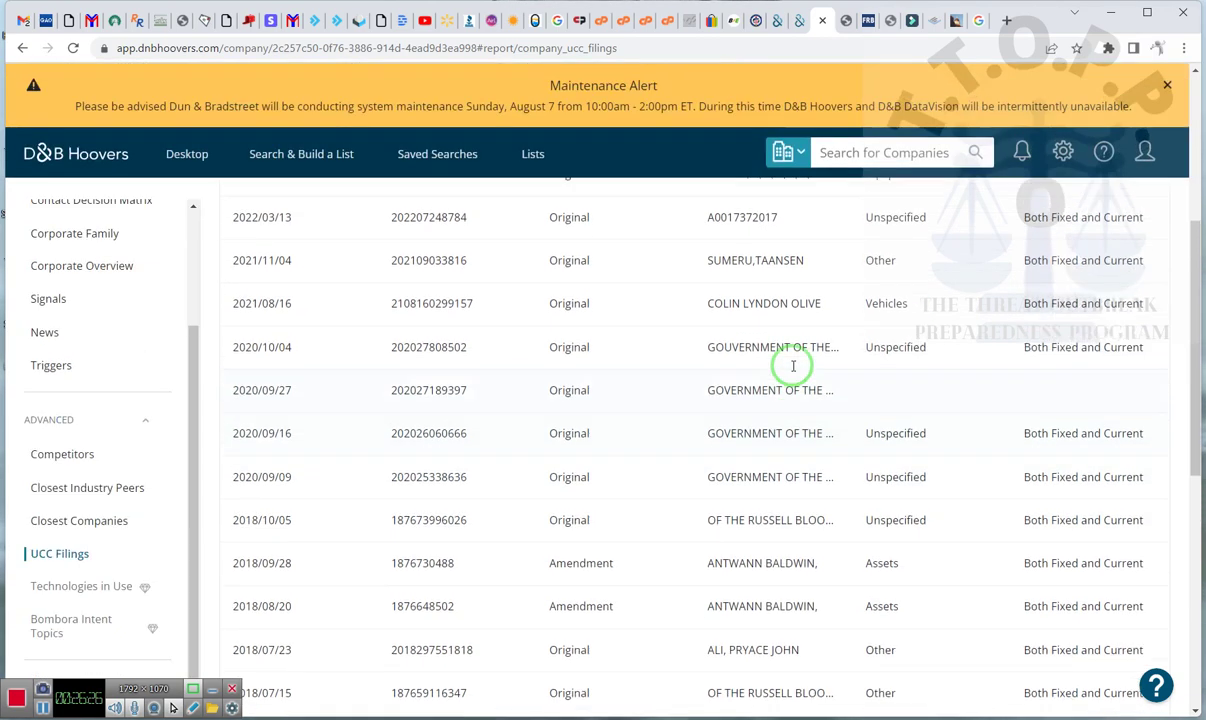
{"action": "scroll", "coordinate": [792, 370], "scroll_direction": "up", "scroll_amount": 1}
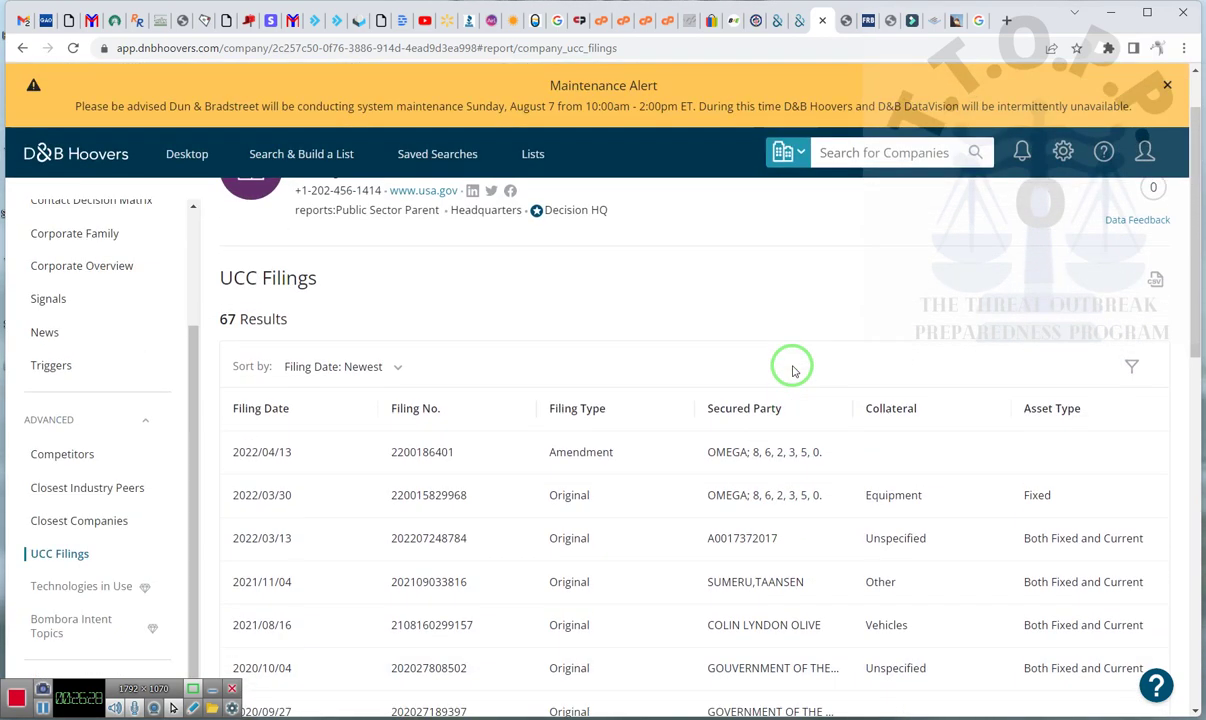
- Print the UCC Filings page with Save as PDF as the destination, all pages, in portrait layout
{"action": "scroll", "coordinate": [792, 370], "scroll_direction": "down", "scroll_amount": 1}
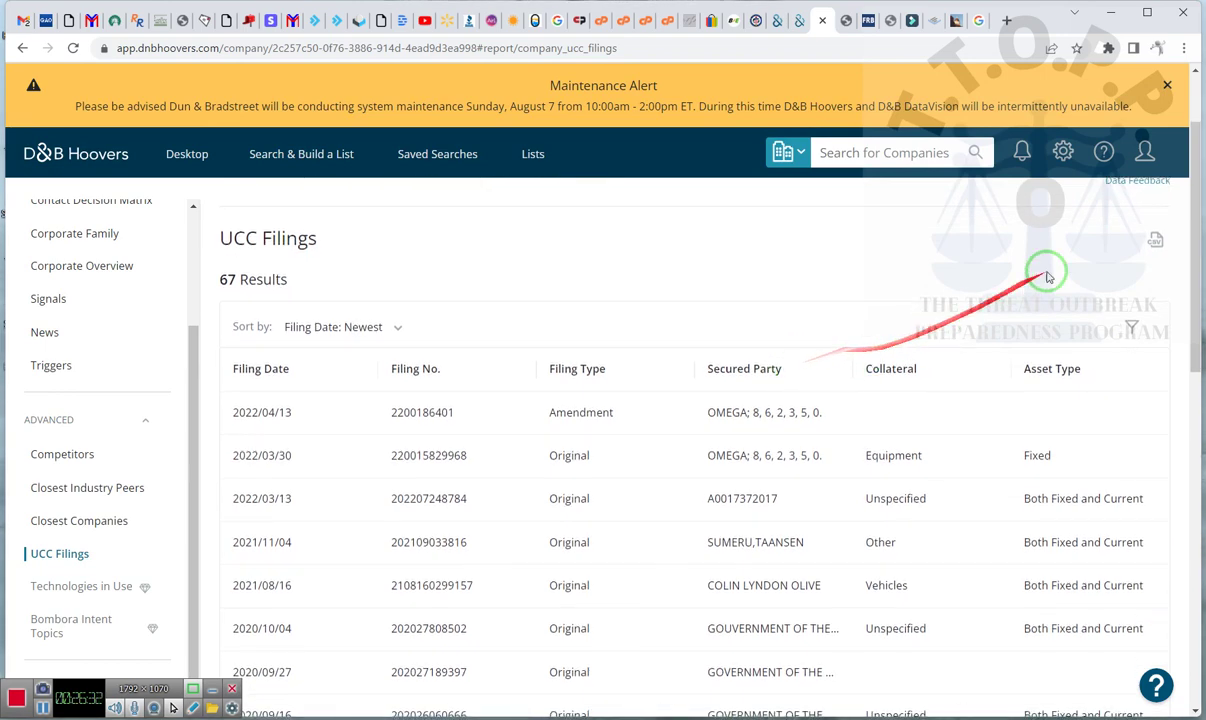
{"action": "scroll", "coordinate": [1090, 253], "scroll_direction": "down", "scroll_amount": 1}
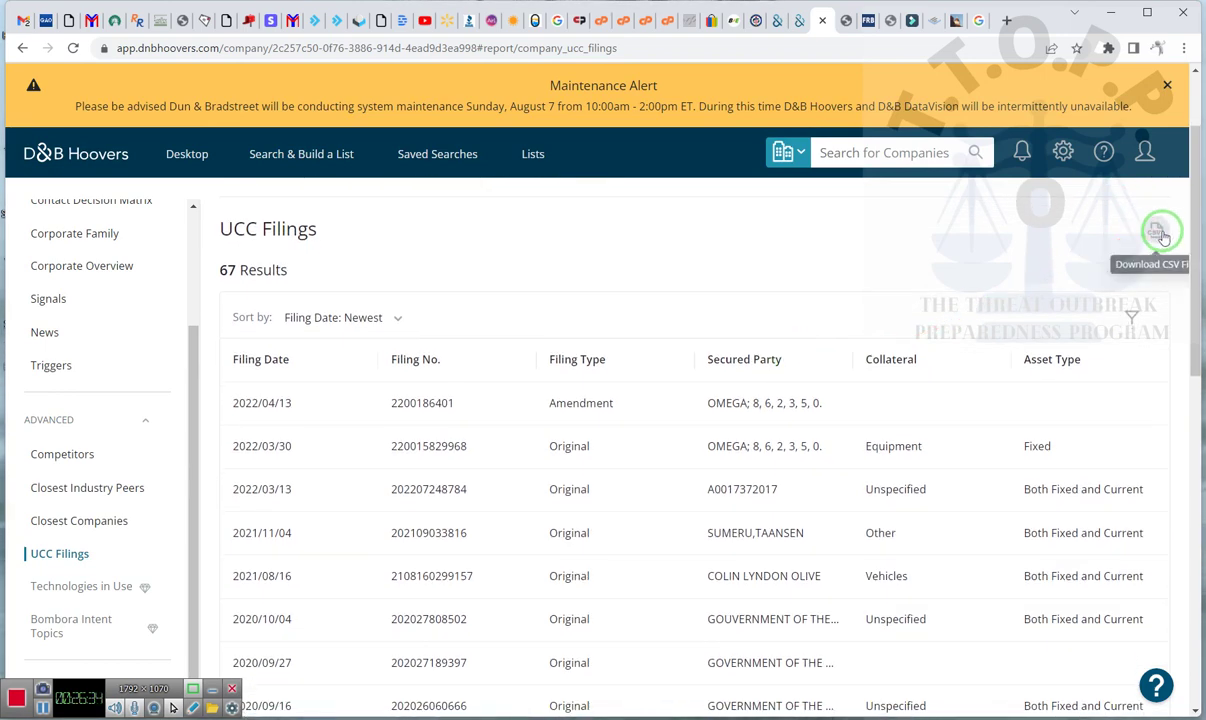
{"action": "left_click", "coordinate": [1158, 234]}
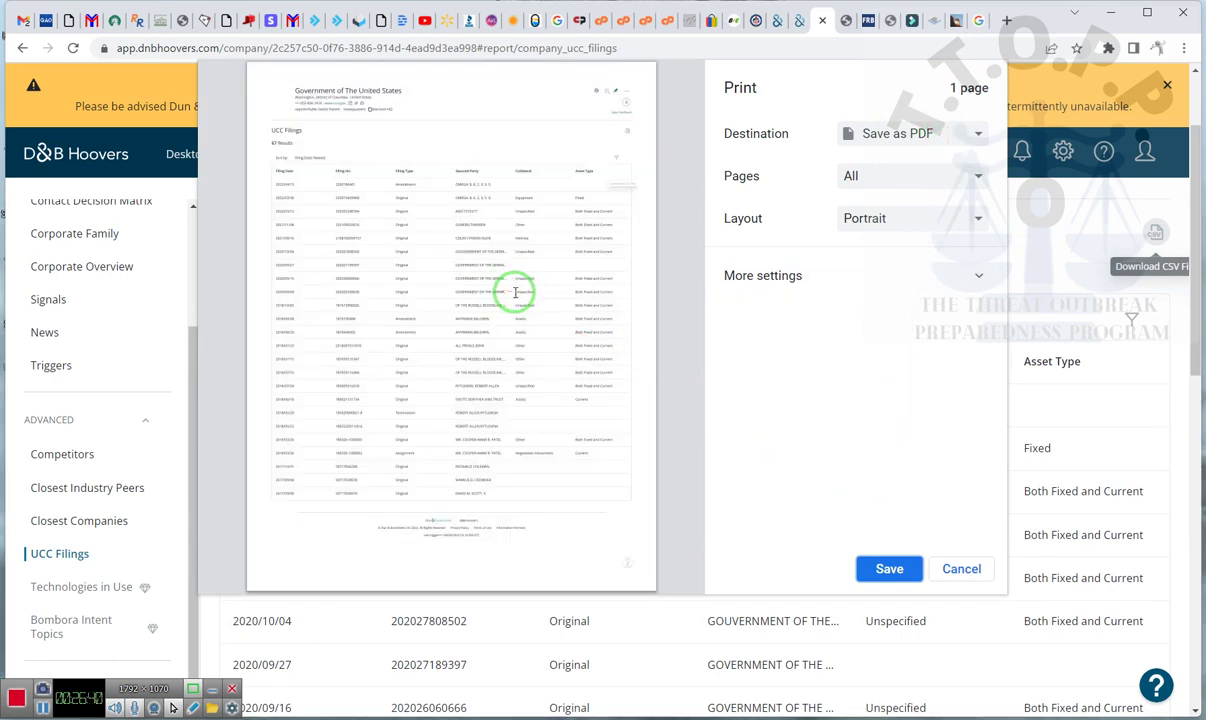
{"action": "left_click", "coordinate": [891, 569]}
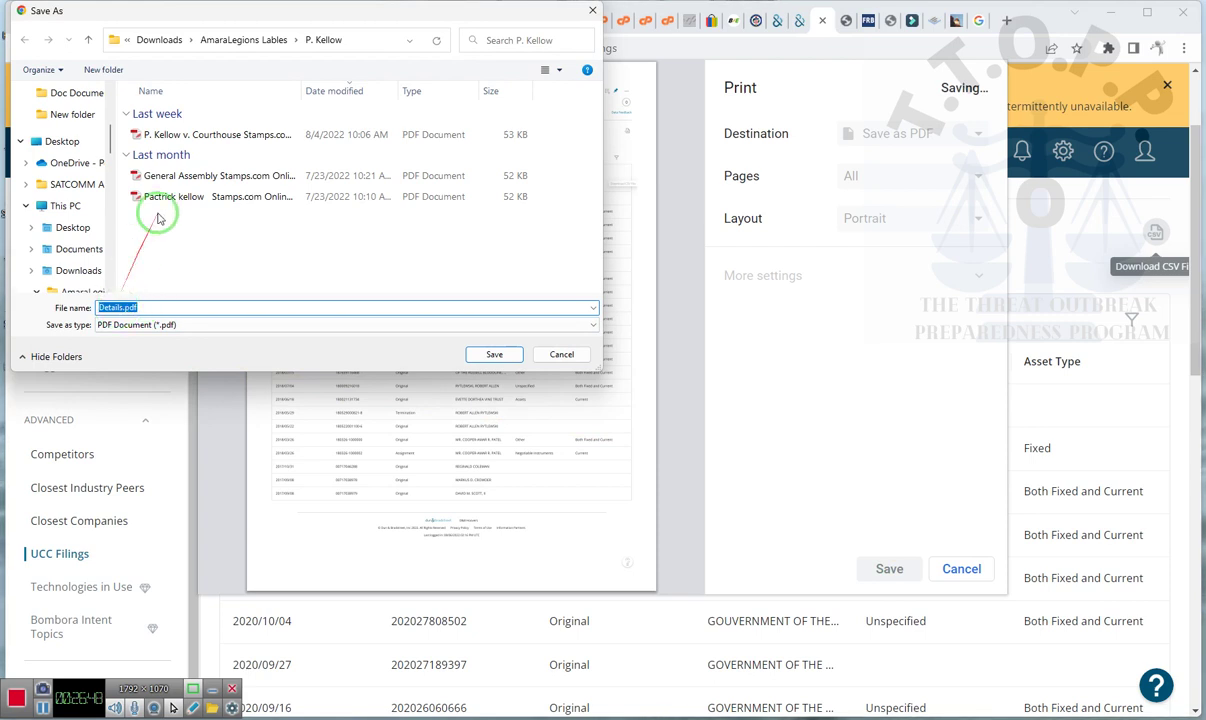
- Save the PDF in the Doc Documents folder as "UCC Government of The United States.pdf", adapting the name of the existing OneStop report
{"action": "left_click", "coordinate": [76, 93]}
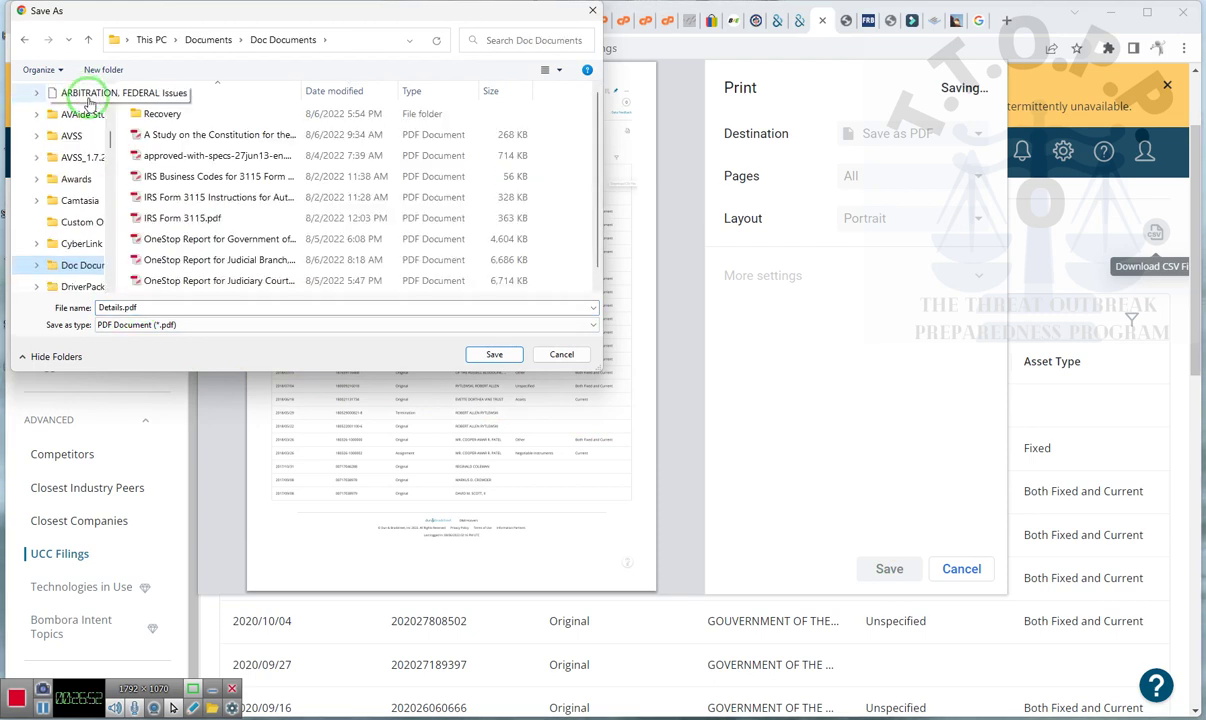
{"action": "left_click", "coordinate": [225, 243]}
{"action": "left_click", "coordinate": [192, 313]}
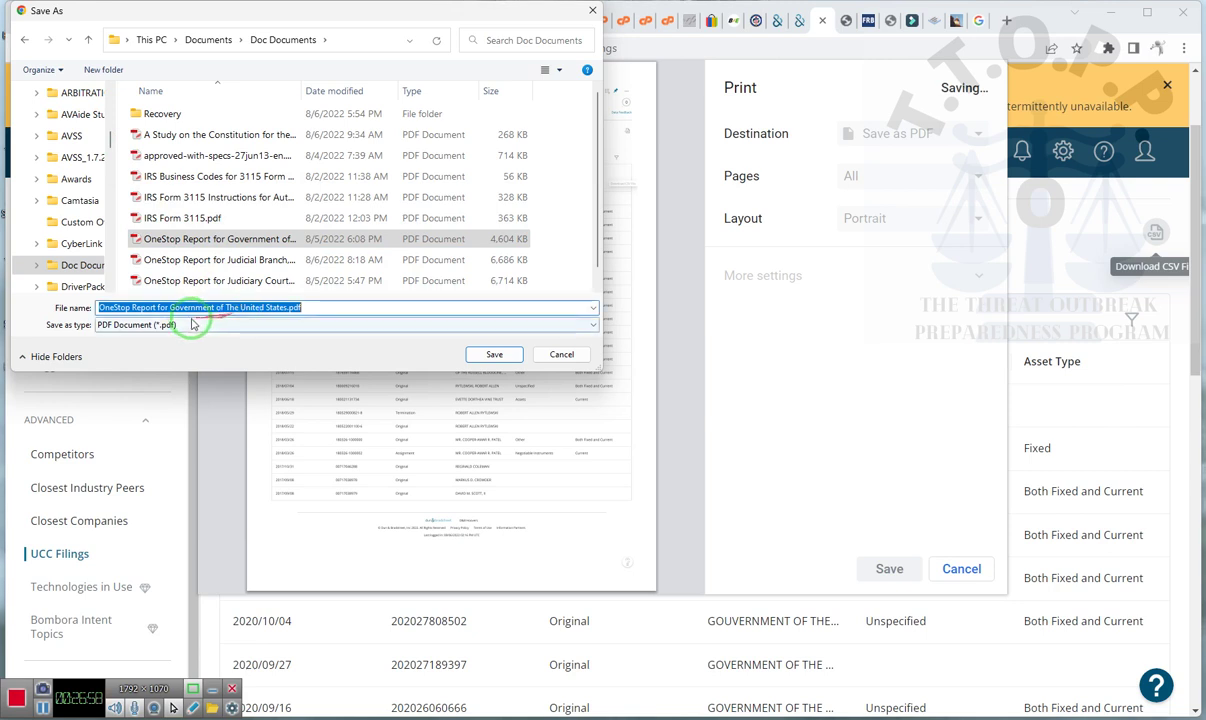
{"action": "left_click_drag", "start_coordinate": [172, 308], "coordinate": [2, 325]}
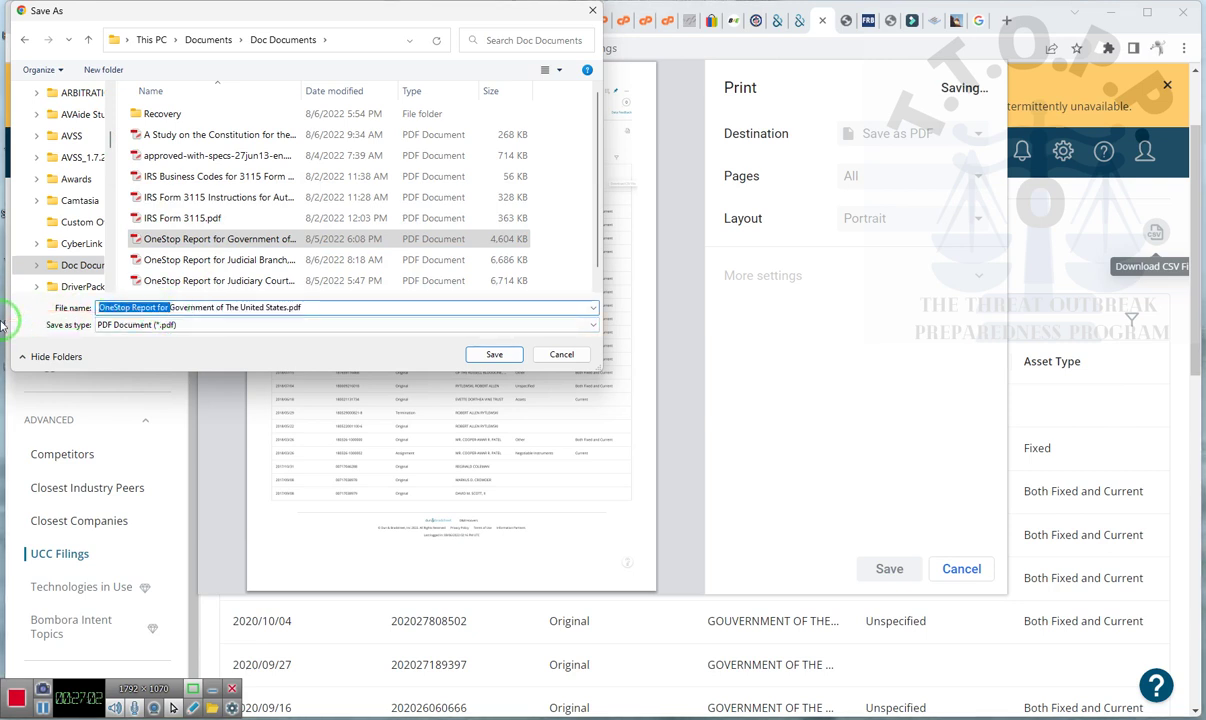
{"action": "key", "text": "BackSpace"}
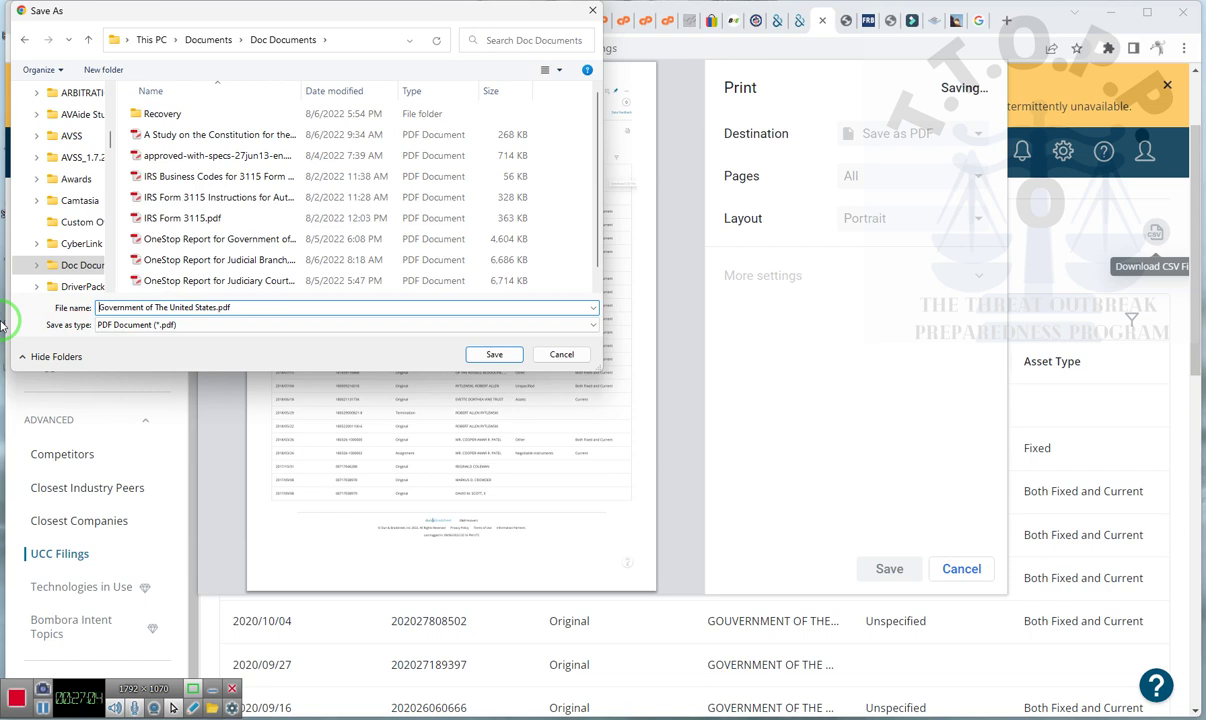
{"action": "type", "text": "UCC"}
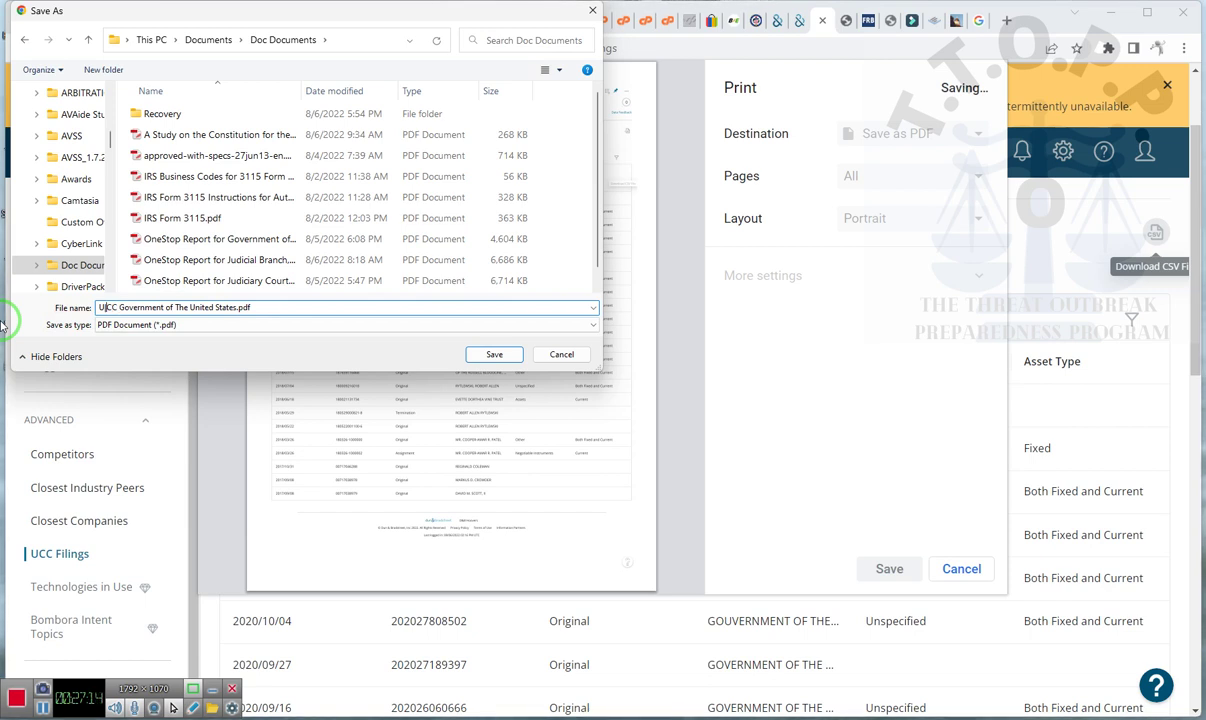
{"action": "left_click", "coordinate": [490, 356]}
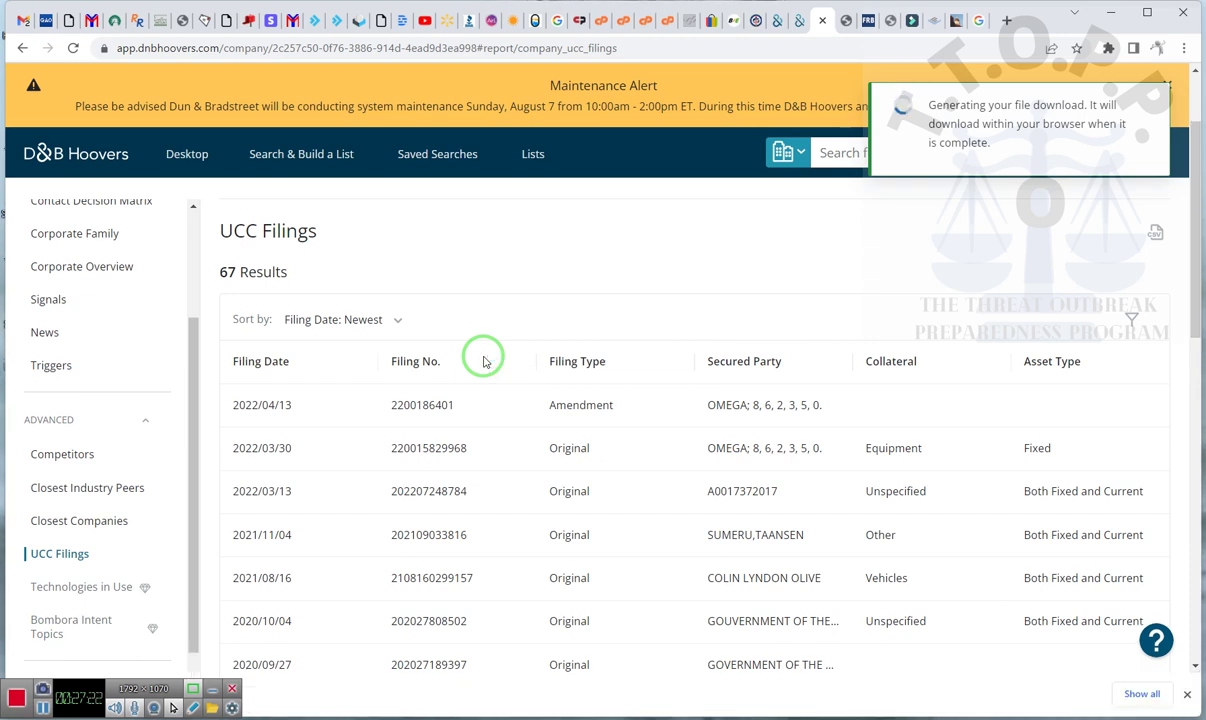
- Open the downloaded UCC Filings.csv in Excel and skim its filing rows down to the last one
{"action": "left_click", "coordinate": [1142, 692]}
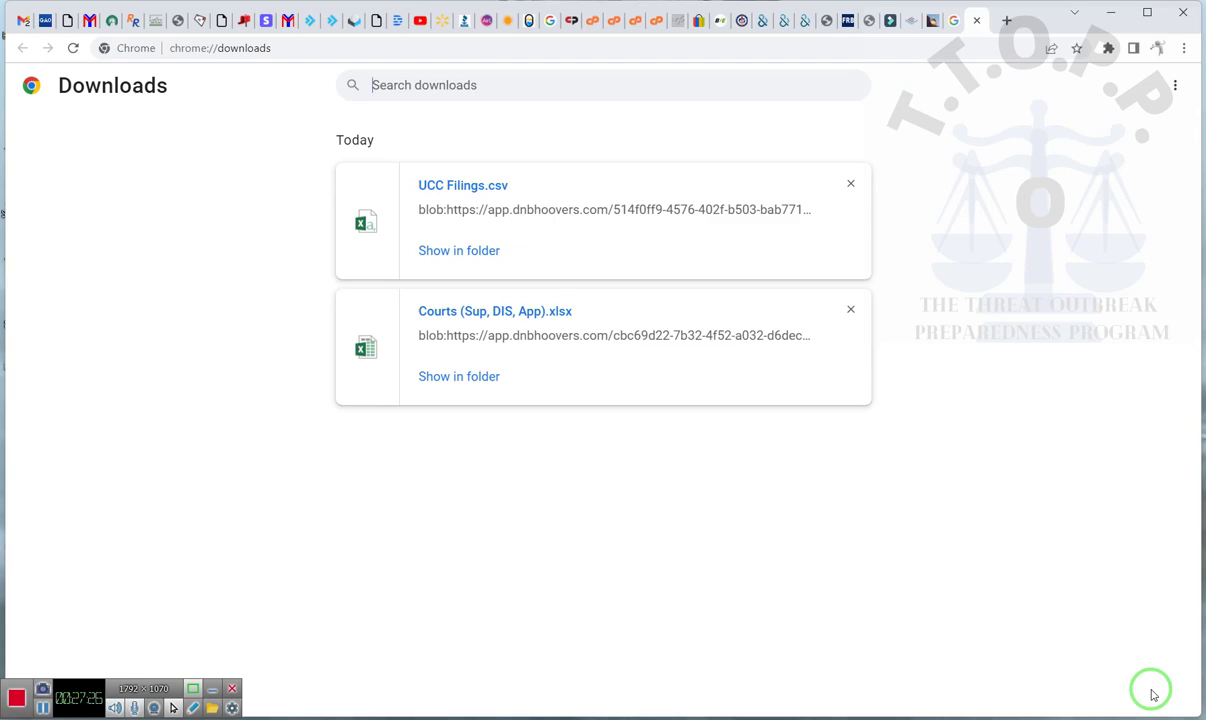
{"action": "left_click", "coordinate": [463, 185]}
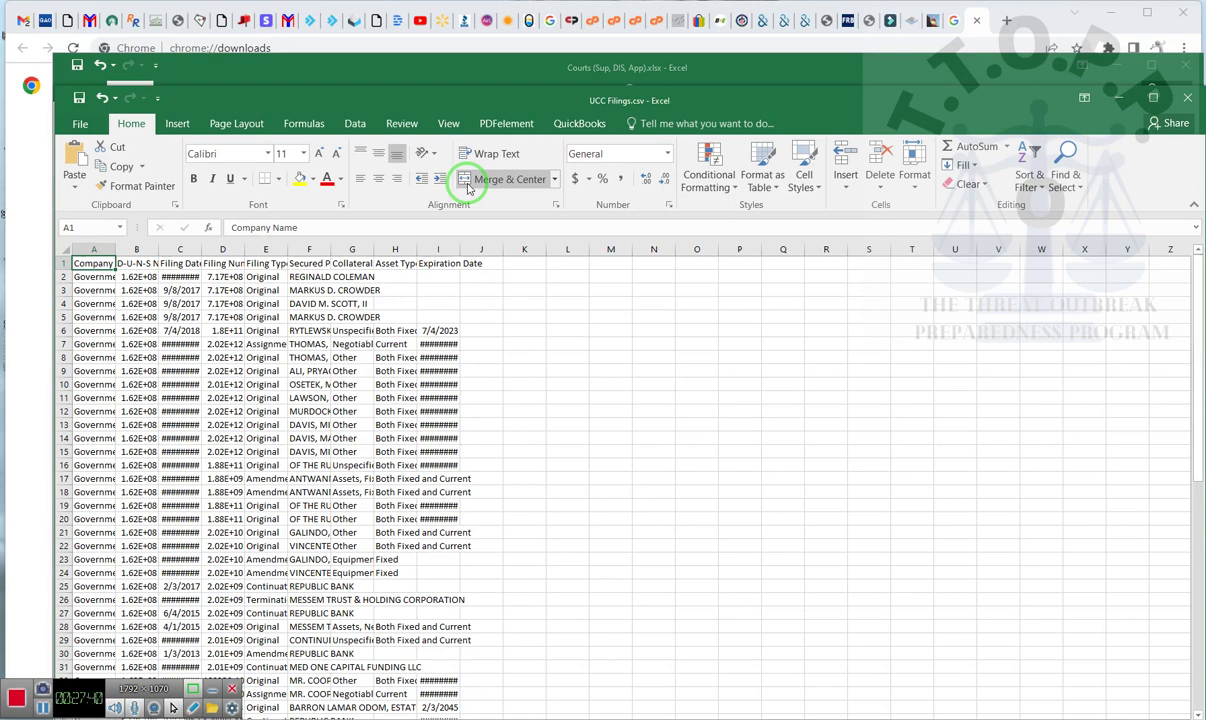
{"action": "scroll", "coordinate": [522, 588], "scroll_direction": "down", "scroll_amount": 5}
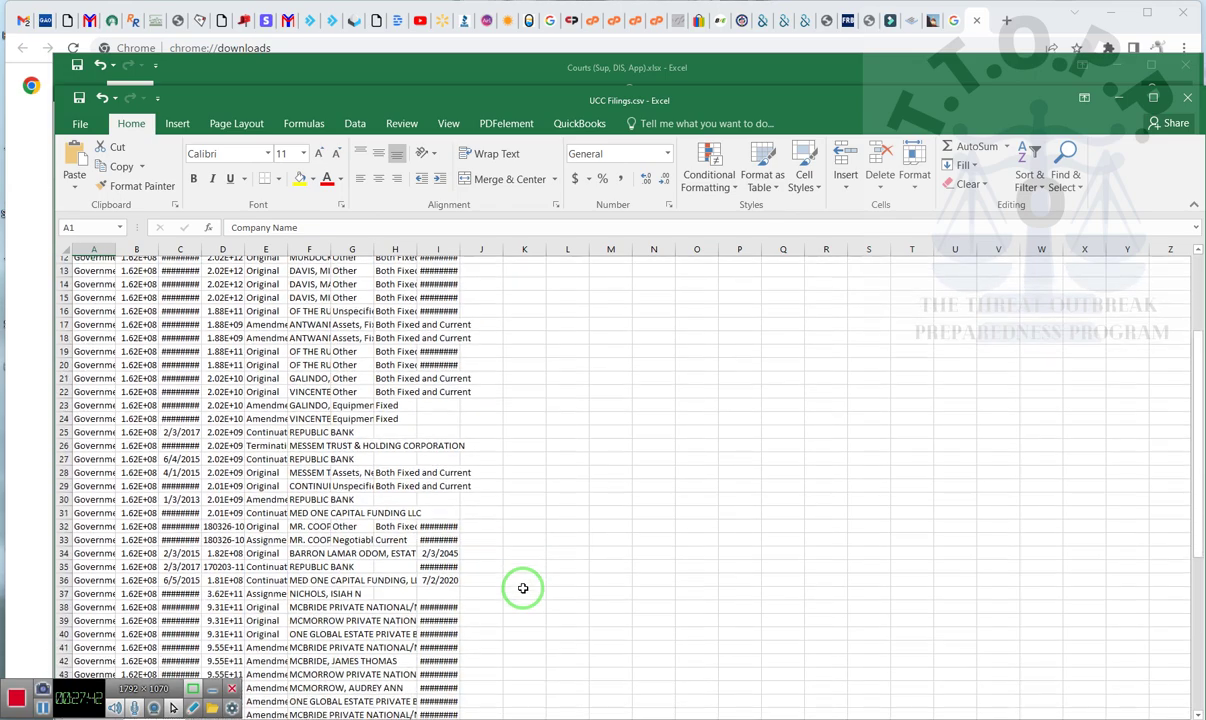
{"action": "scroll", "coordinate": [522, 588], "scroll_direction": "down", "scroll_amount": 11}
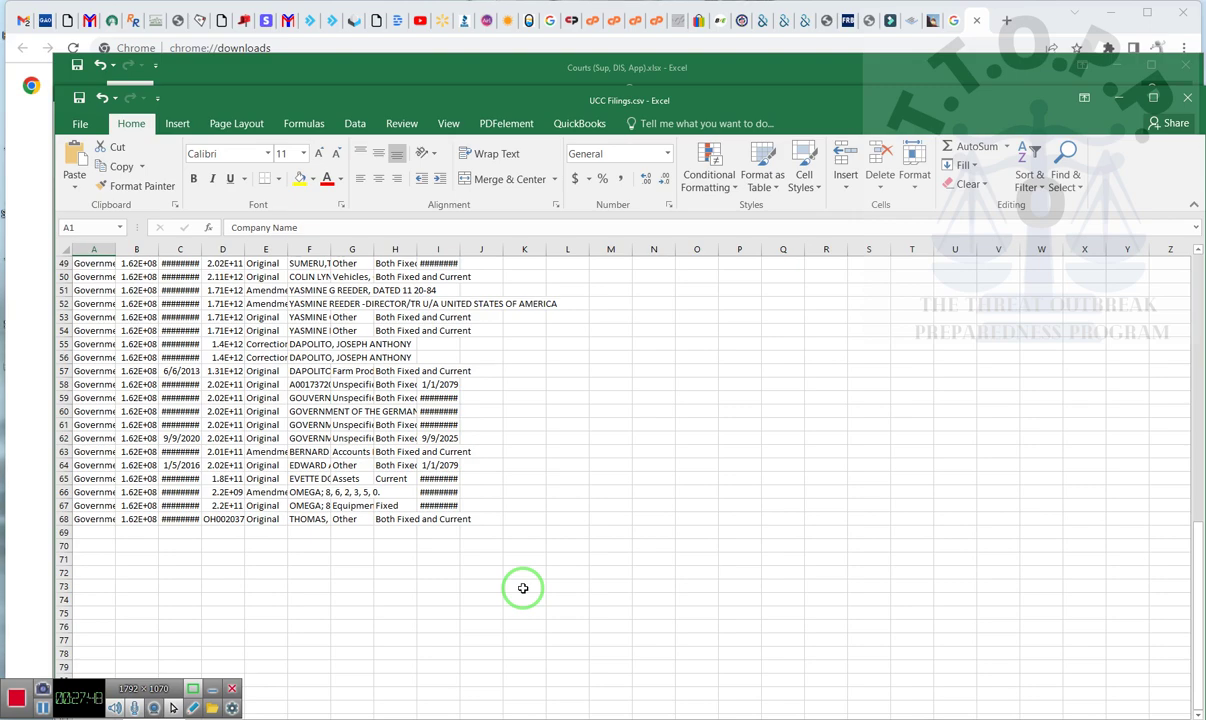
{"action": "scroll", "coordinate": [523, 588], "scroll_direction": "up", "scroll_amount": 4}
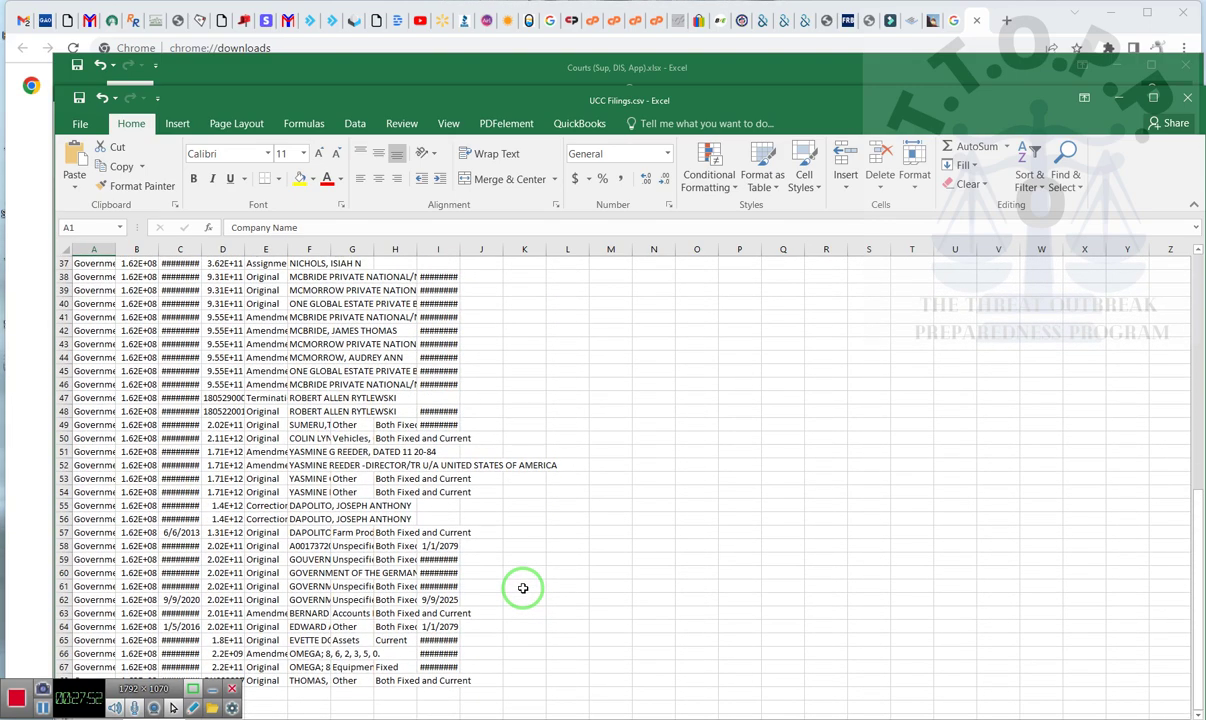
- Widen the Company Name and Secured Party columns enough to read their entries
{"action": "left_click_drag", "start_coordinate": [115, 249], "coordinate": [265, 240]}
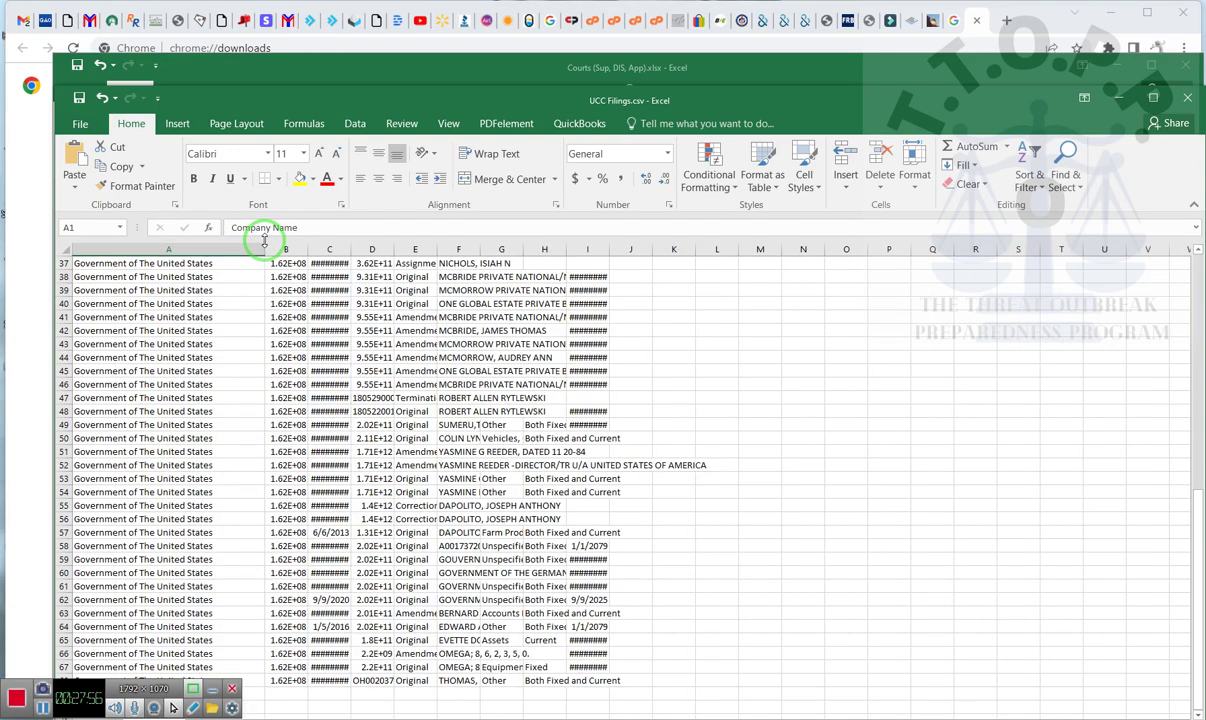
{"action": "scroll", "coordinate": [155, 420], "scroll_direction": "down", "scroll_amount": 3}
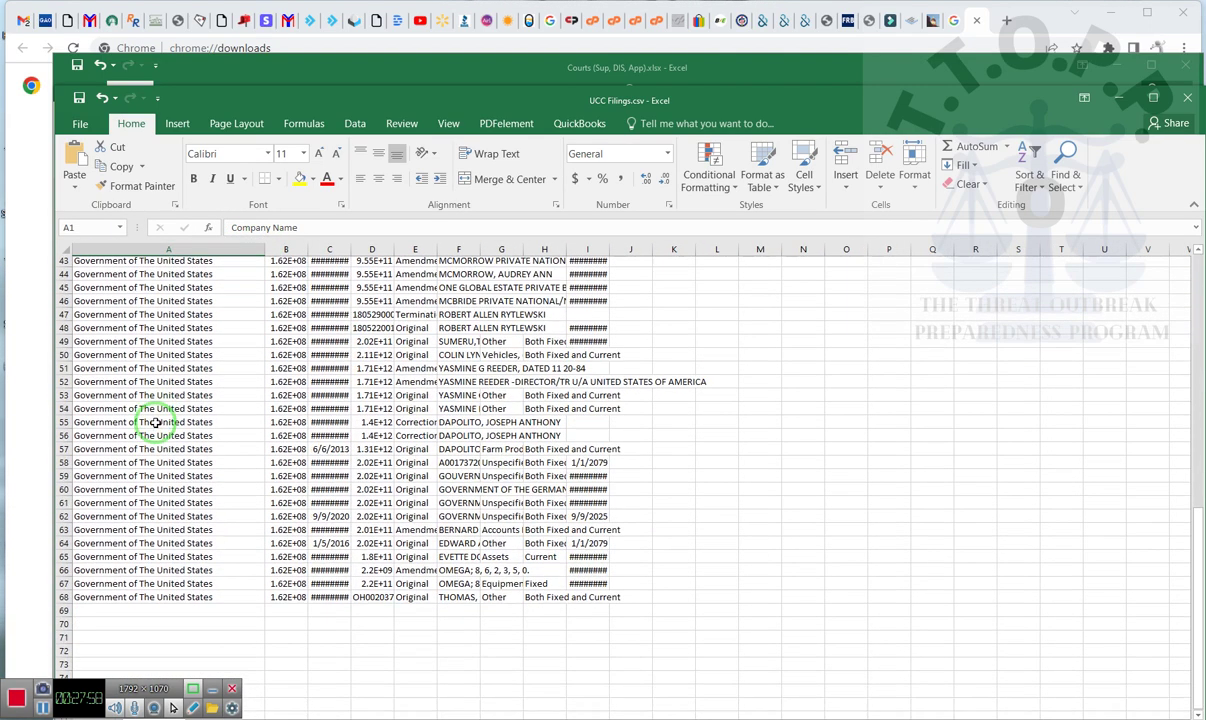
{"action": "scroll", "coordinate": [155, 423], "scroll_direction": "up", "scroll_amount": 6}
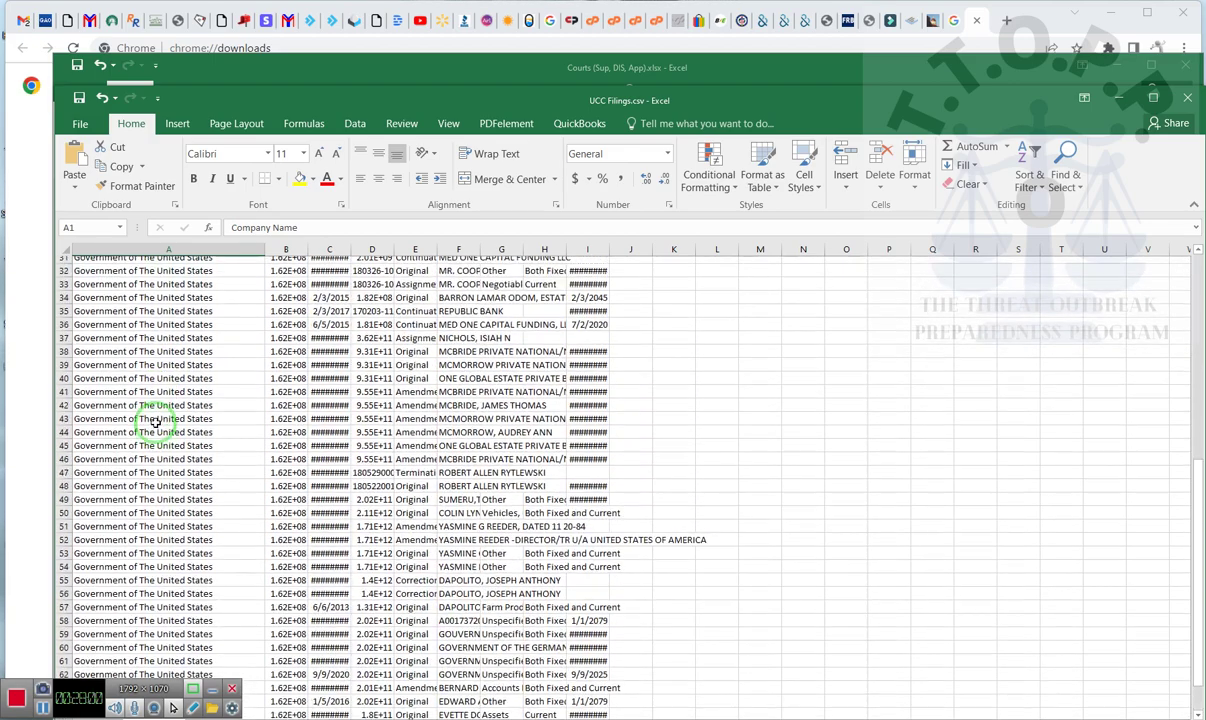
{"action": "scroll", "coordinate": [155, 424], "scroll_direction": "up", "scroll_amount": 1}
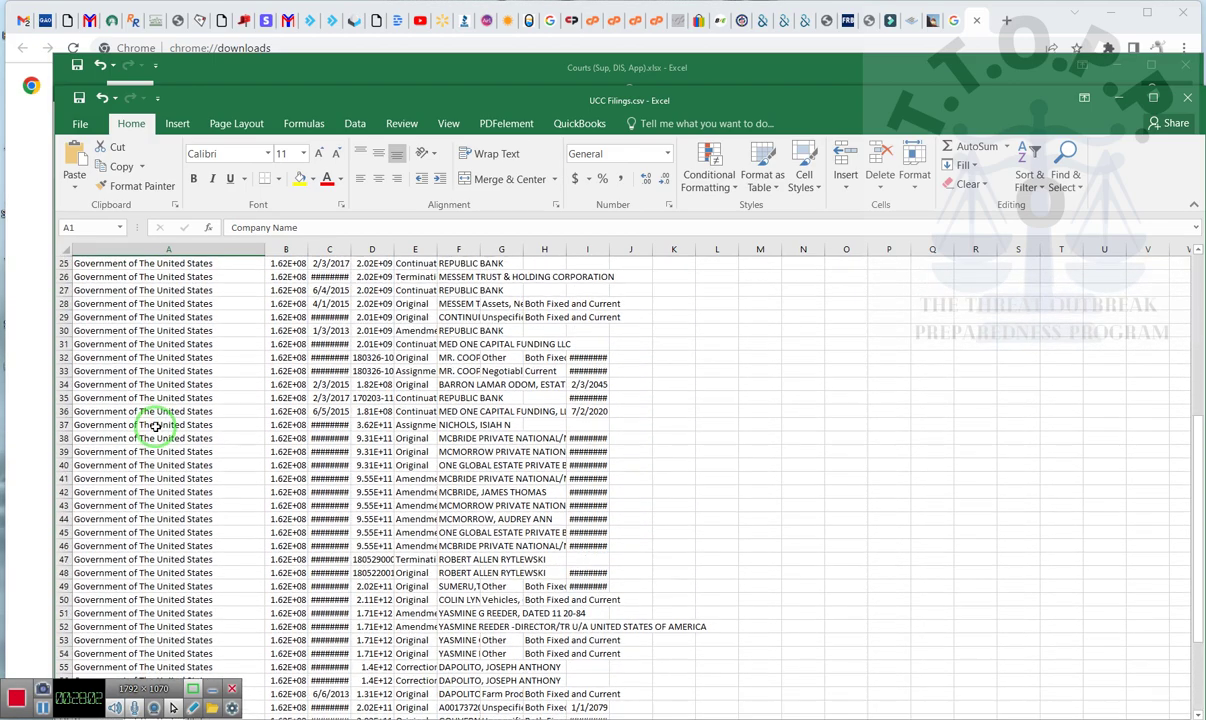
{"action": "scroll", "coordinate": [155, 425], "scroll_direction": "up", "scroll_amount": 5}
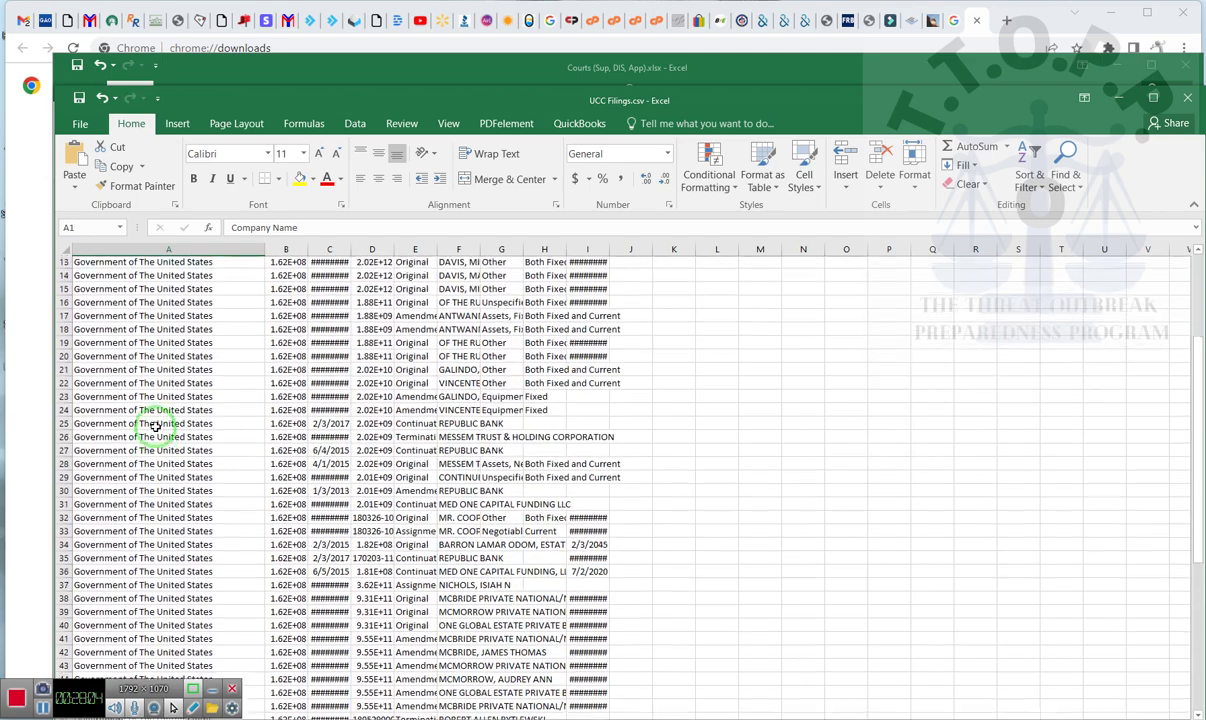
{"action": "scroll", "coordinate": [155, 425], "scroll_direction": "up", "scroll_amount": 2}
{"action": "scroll", "coordinate": [155, 425], "scroll_direction": "up", "scroll_amount": 1}
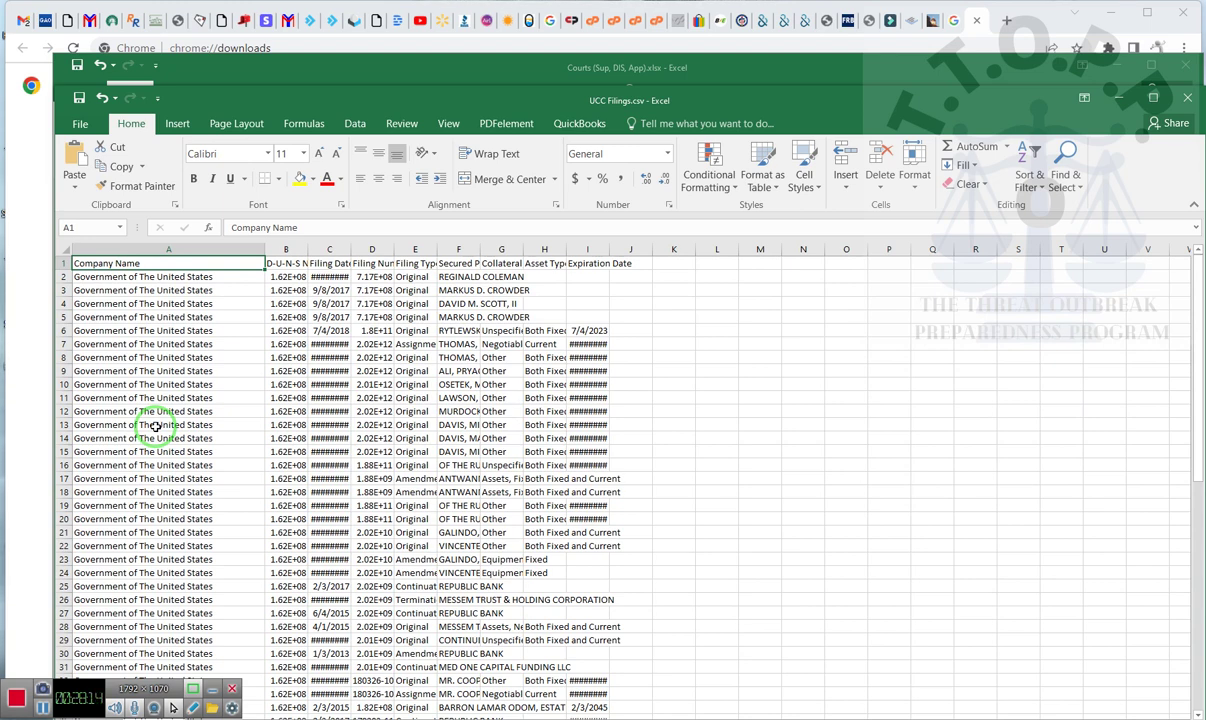
{"action": "left_click_drag", "start_coordinate": [480, 248], "coordinate": [571, 243]}
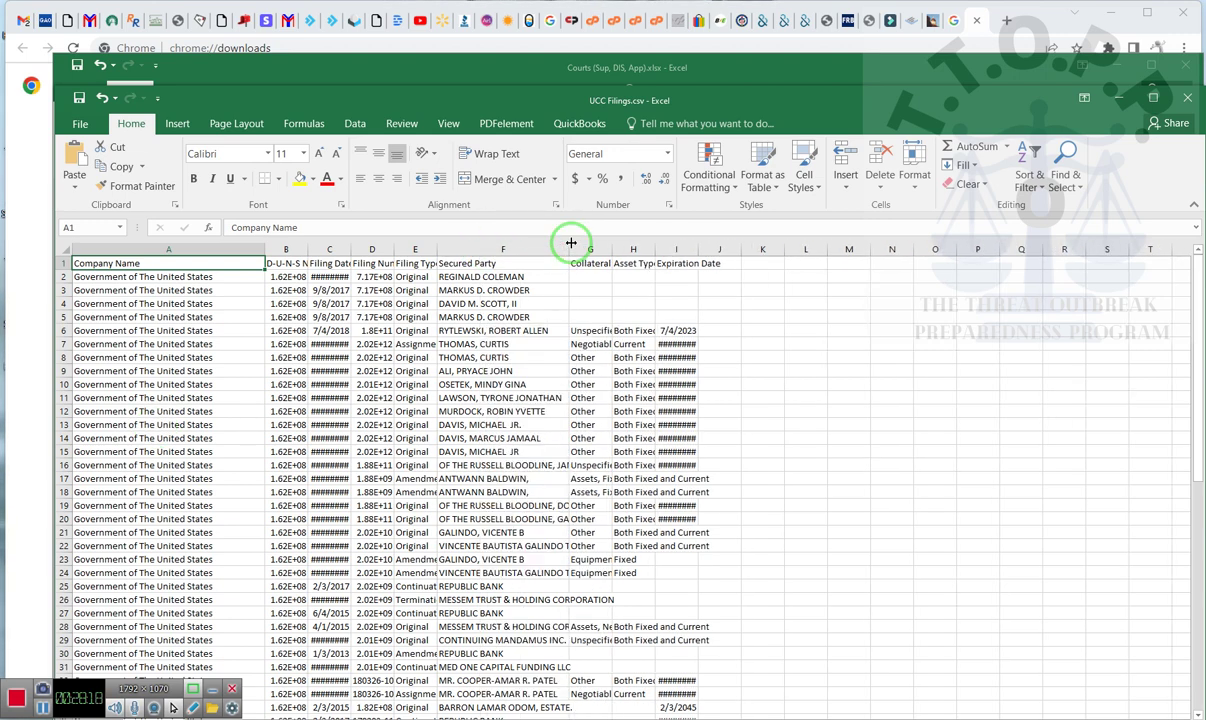
{"action": "left_click_drag", "start_coordinate": [571, 243], "coordinate": [662, 237]}
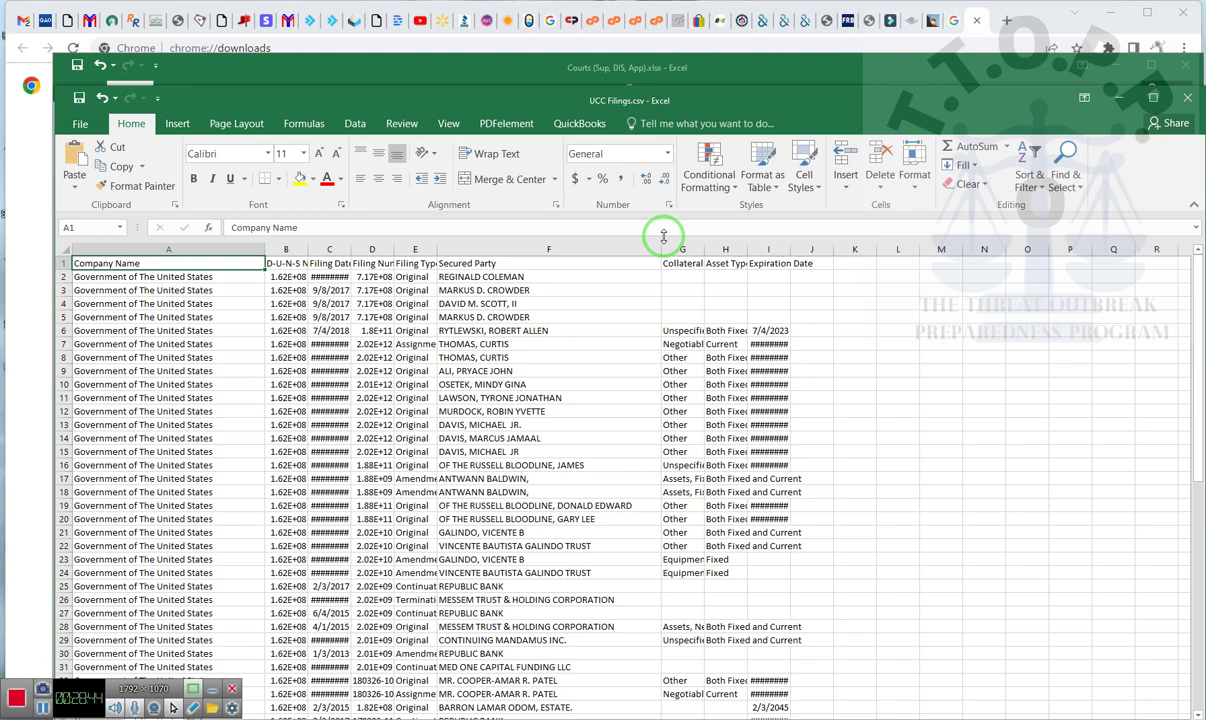
- Review the Secured Party entries through the last filing, including the private trusts, non-US citizen parties and foreign government names
{"action": "scroll", "coordinate": [460, 417], "scroll_direction": "down", "scroll_amount": 2}
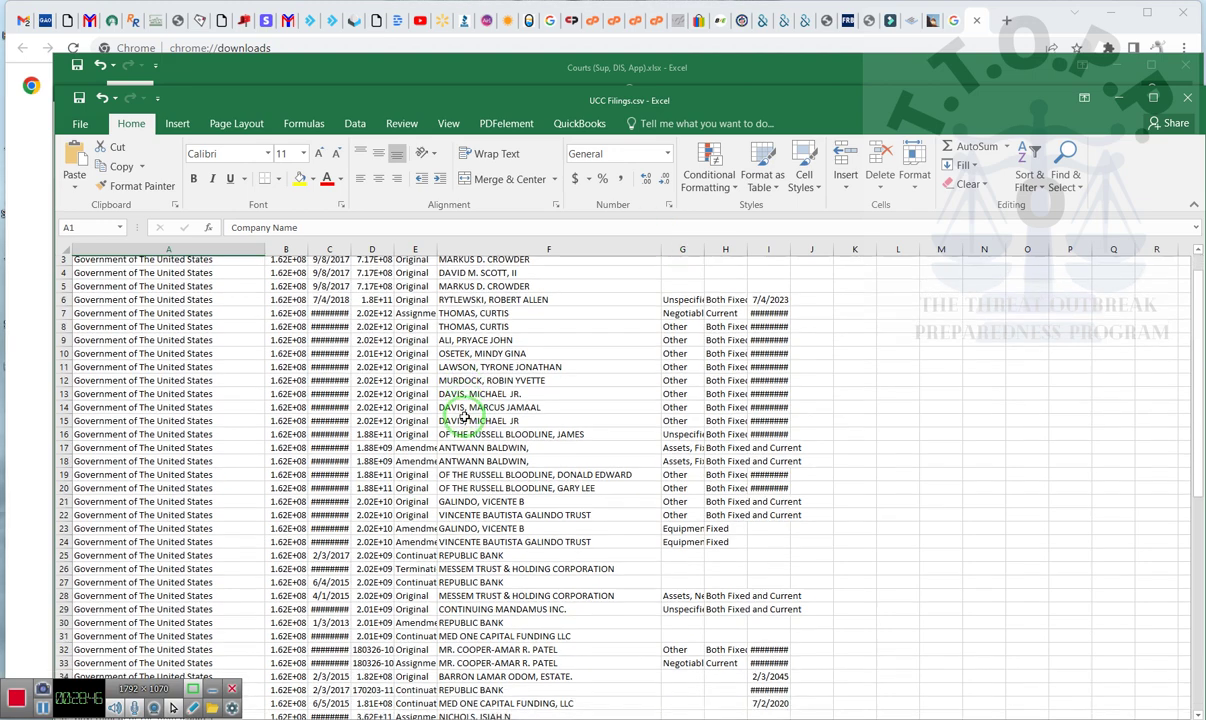
{"action": "scroll", "coordinate": [463, 417], "scroll_direction": "down", "scroll_amount": 1}
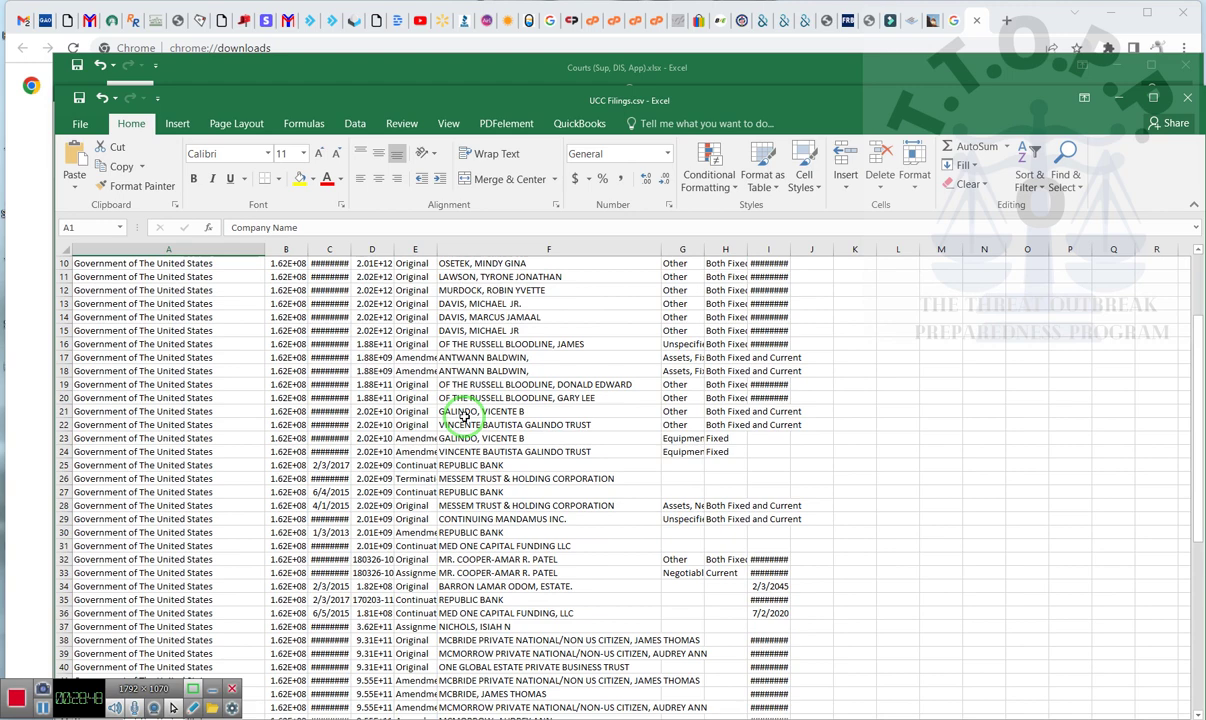
{"action": "scroll", "coordinate": [463, 417], "scroll_direction": "down", "scroll_amount": 1}
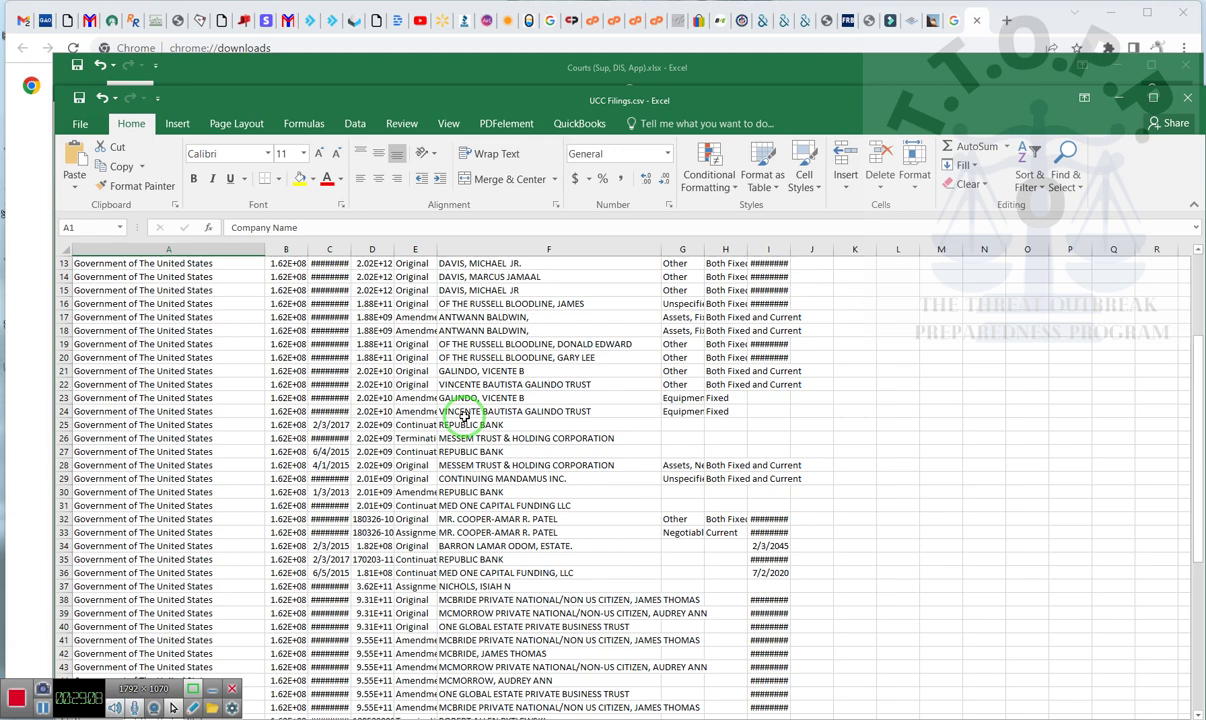
{"action": "scroll", "coordinate": [538, 654], "scroll_direction": "down", "scroll_amount": 2}
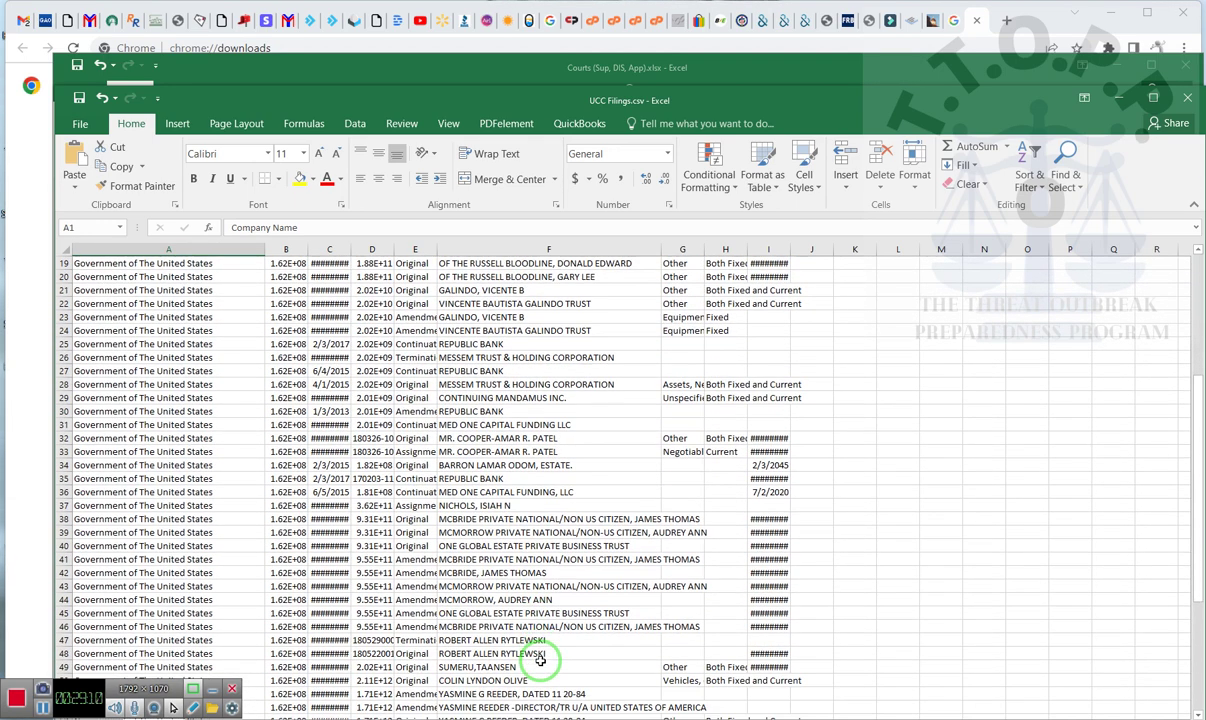
{"action": "scroll", "coordinate": [540, 660], "scroll_direction": "down", "scroll_amount": 1}
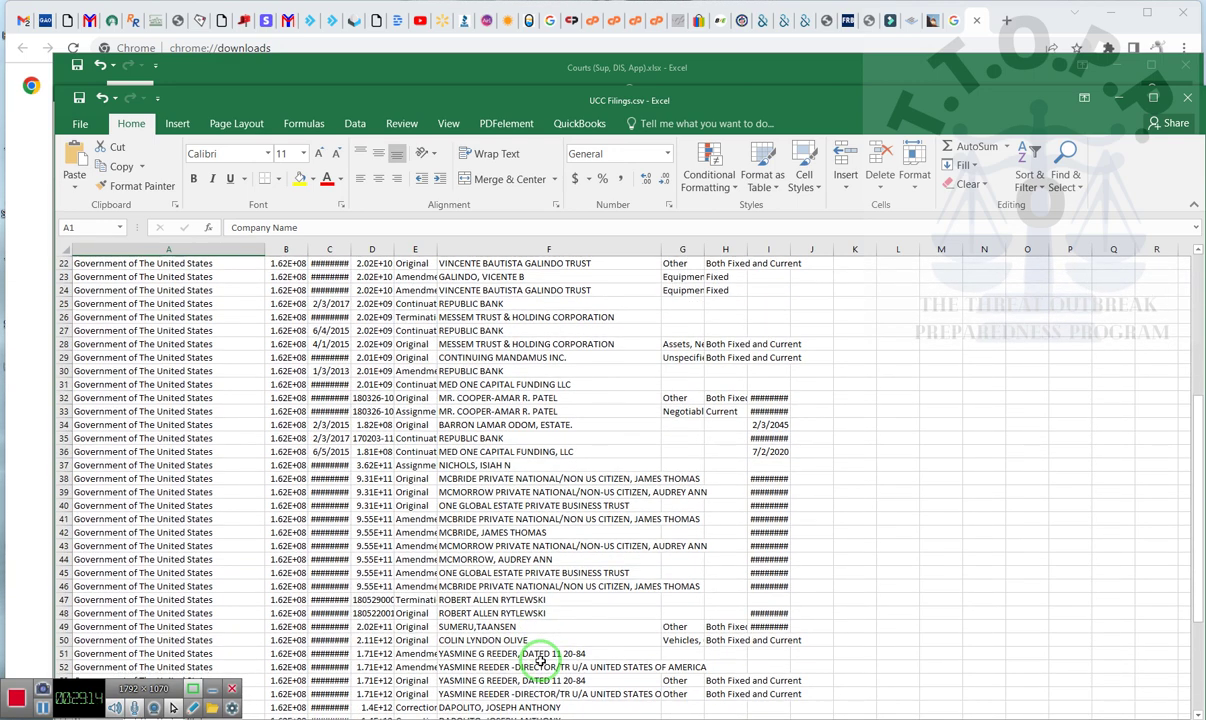
{"action": "scroll", "coordinate": [540, 660], "scroll_direction": "down", "scroll_amount": 1}
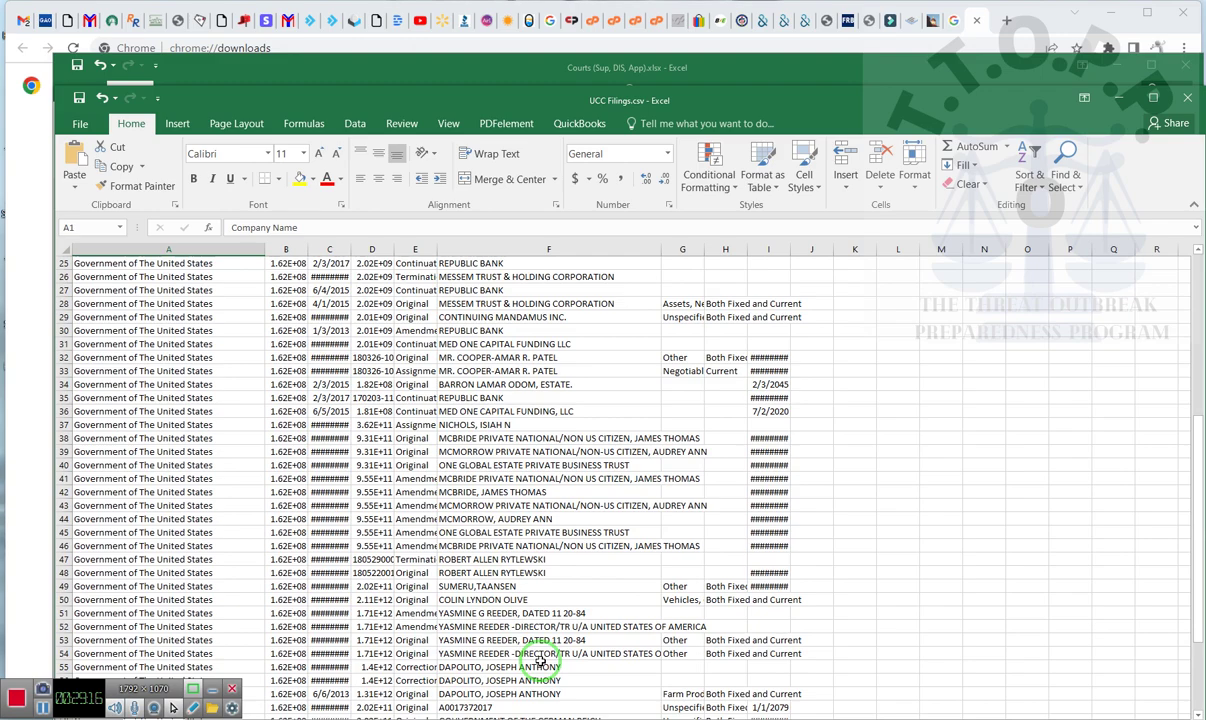
{"action": "scroll", "coordinate": [540, 660], "scroll_direction": "down", "scroll_amount": 1}
{"action": "scroll", "coordinate": [540, 660], "scroll_direction": "down", "scroll_amount": 3}
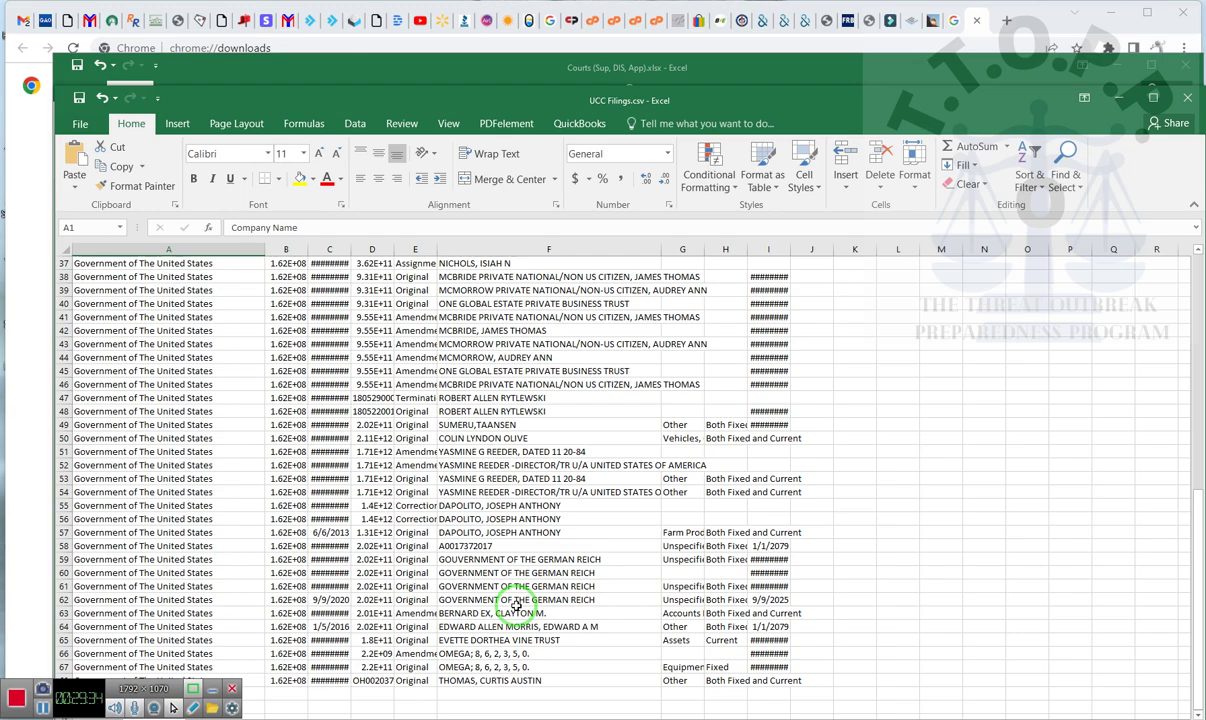
{"action": "scroll", "coordinate": [600, 572], "scroll_direction": "up", "scroll_amount": 2}
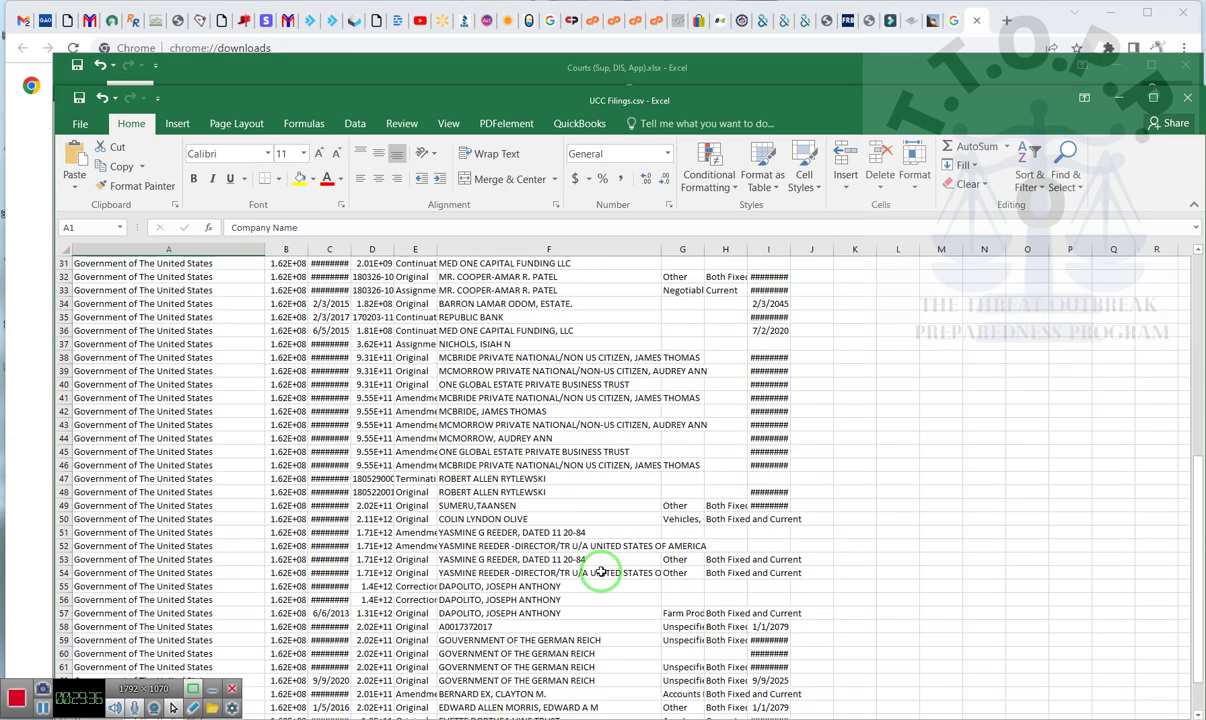
{"action": "scroll", "coordinate": [600, 572], "scroll_direction": "up", "scroll_amount": 5}
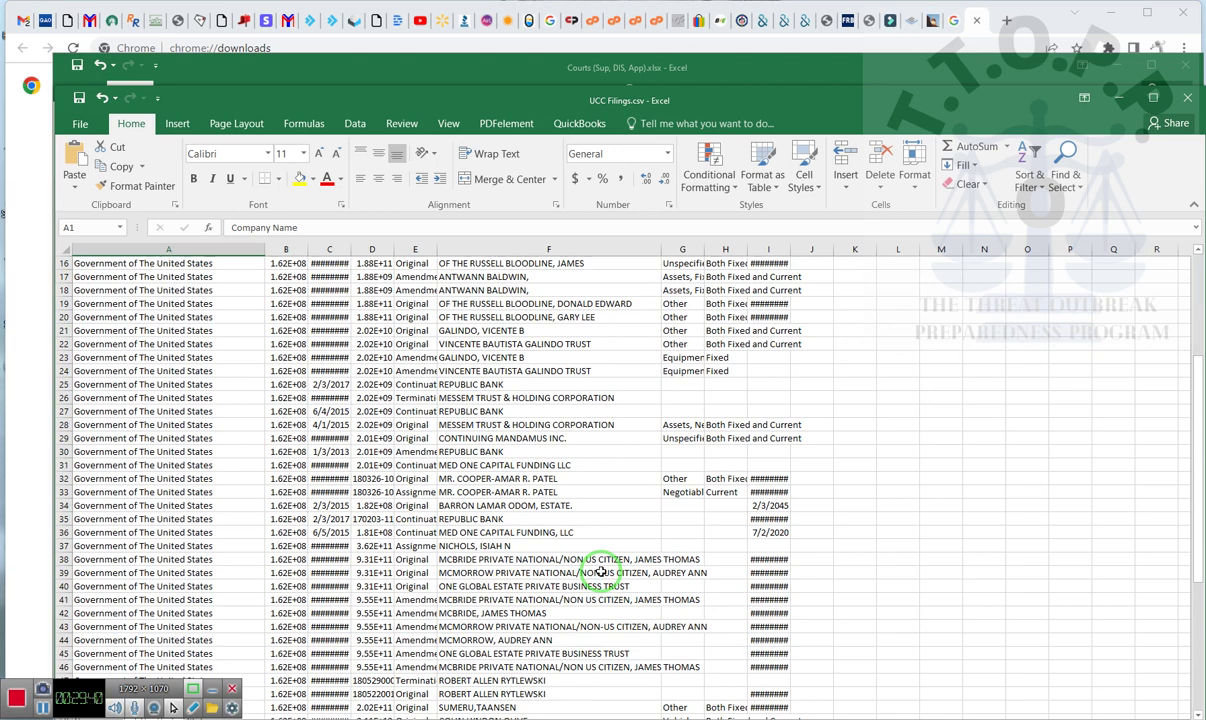
{"action": "left_click", "coordinate": [604, 600]}
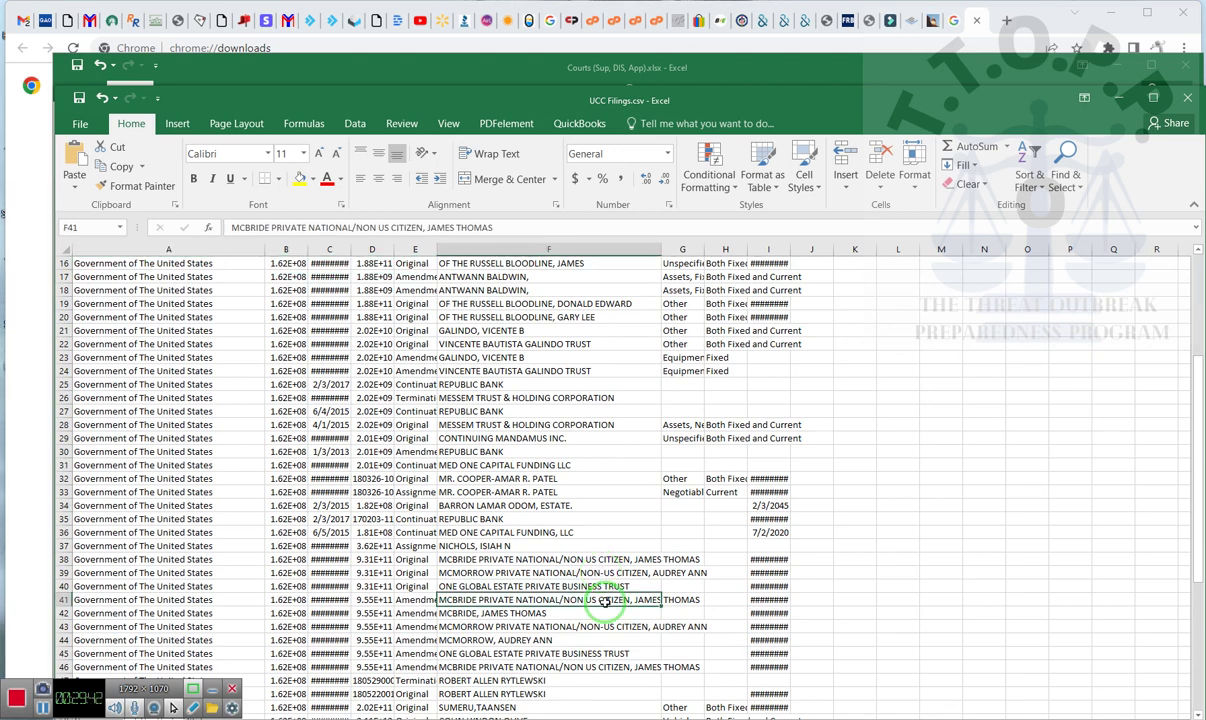
- Minimize both workbooks and open the OneStop Report for Government of The United States PDF from the Doc Documents folder
{"action": "left_click", "coordinate": [1120, 98]}
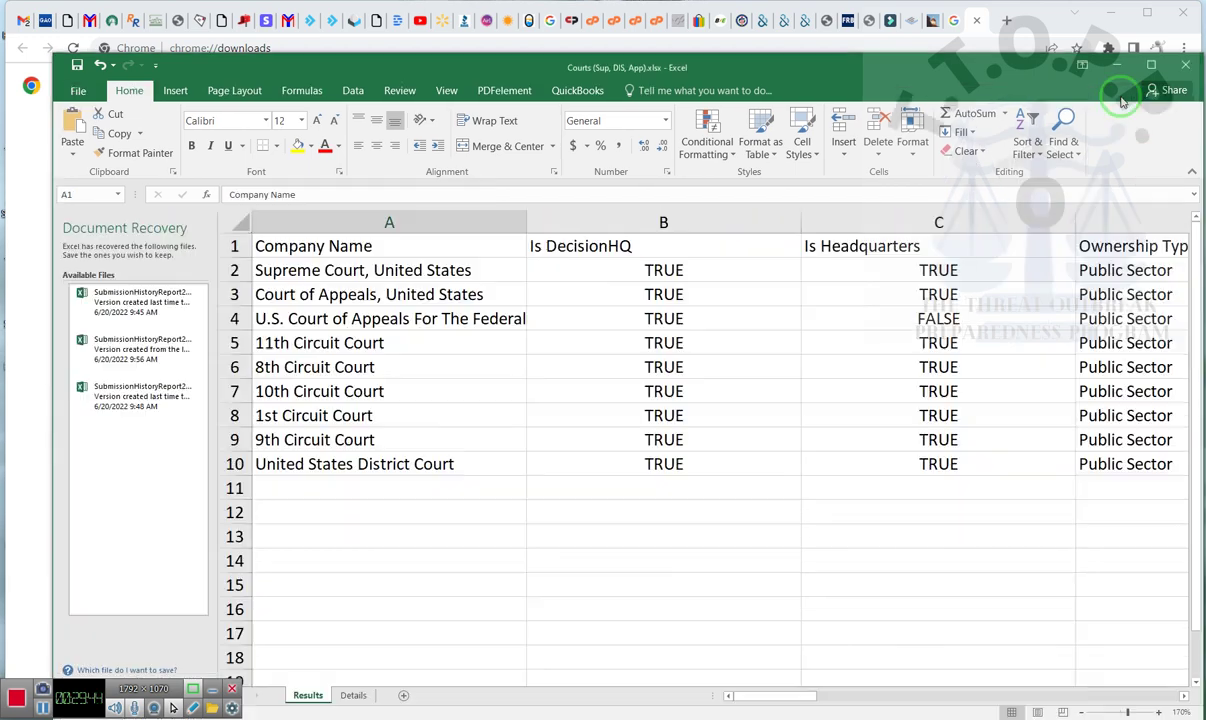
{"action": "left_click", "coordinate": [1118, 66]}
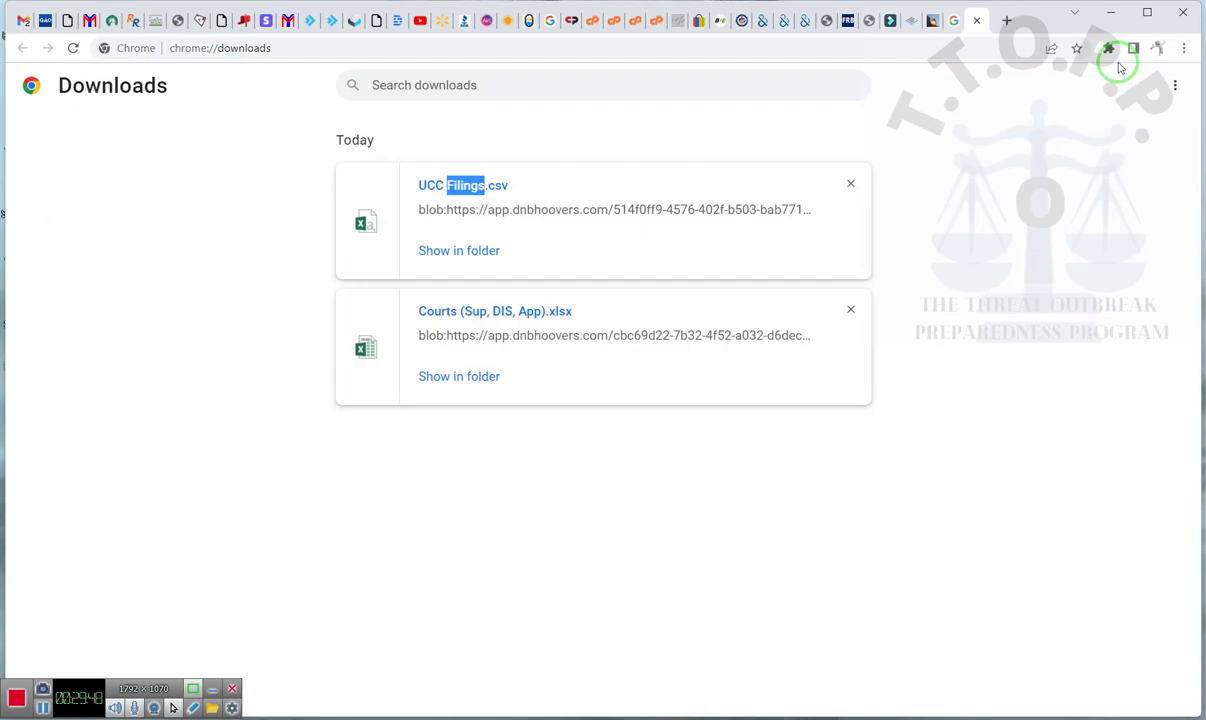
{"action": "left_click", "coordinate": [450, 251]}
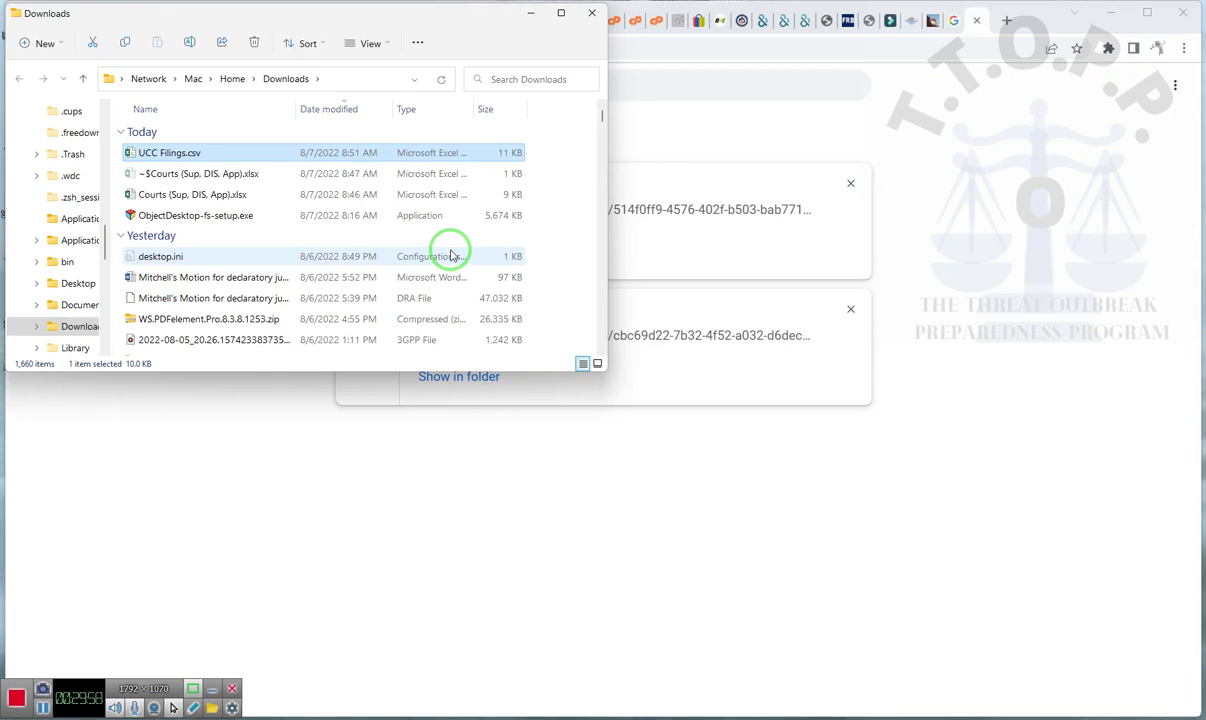
{"action": "left_click_drag", "start_coordinate": [106, 252], "coordinate": [107, 104]}
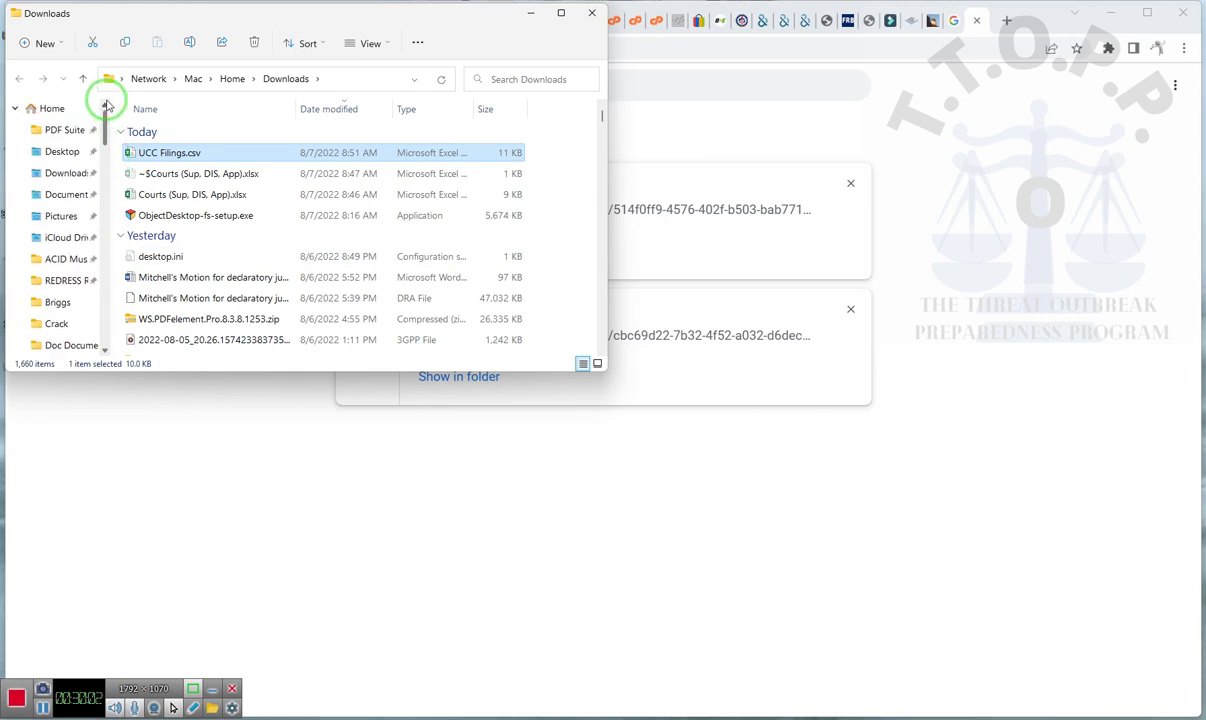
{"action": "left_click", "coordinate": [66, 345]}
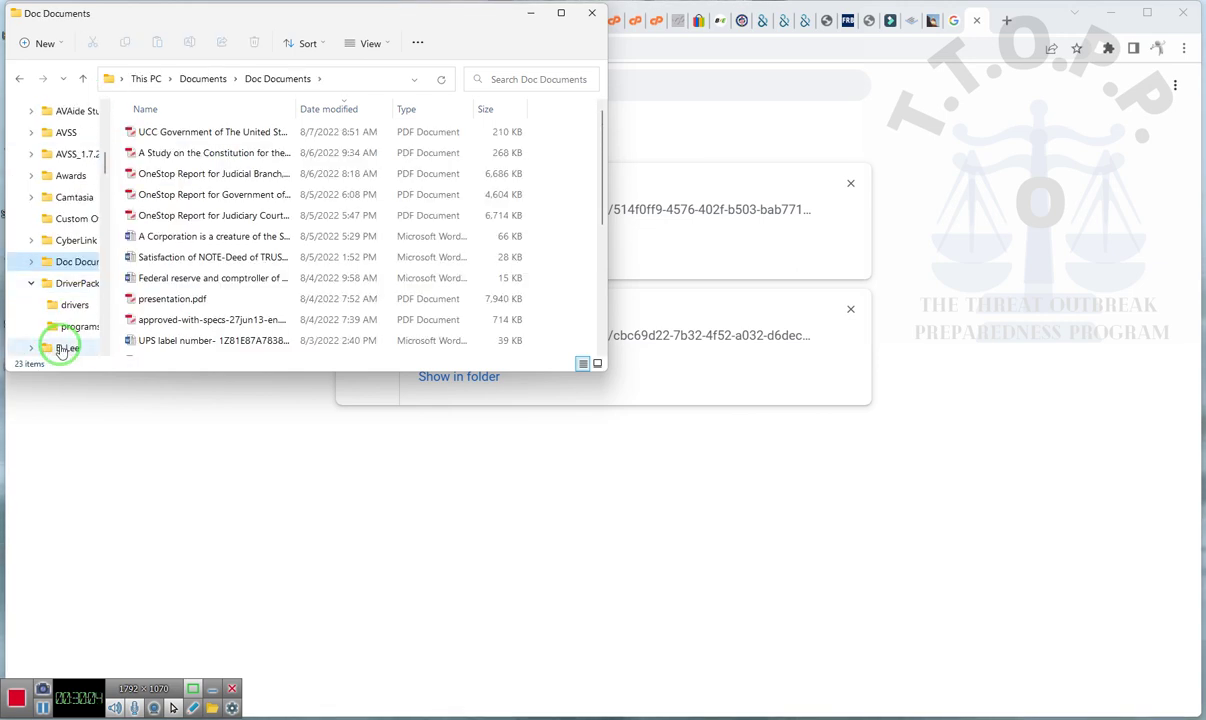
{"action": "left_click", "coordinate": [190, 195]}
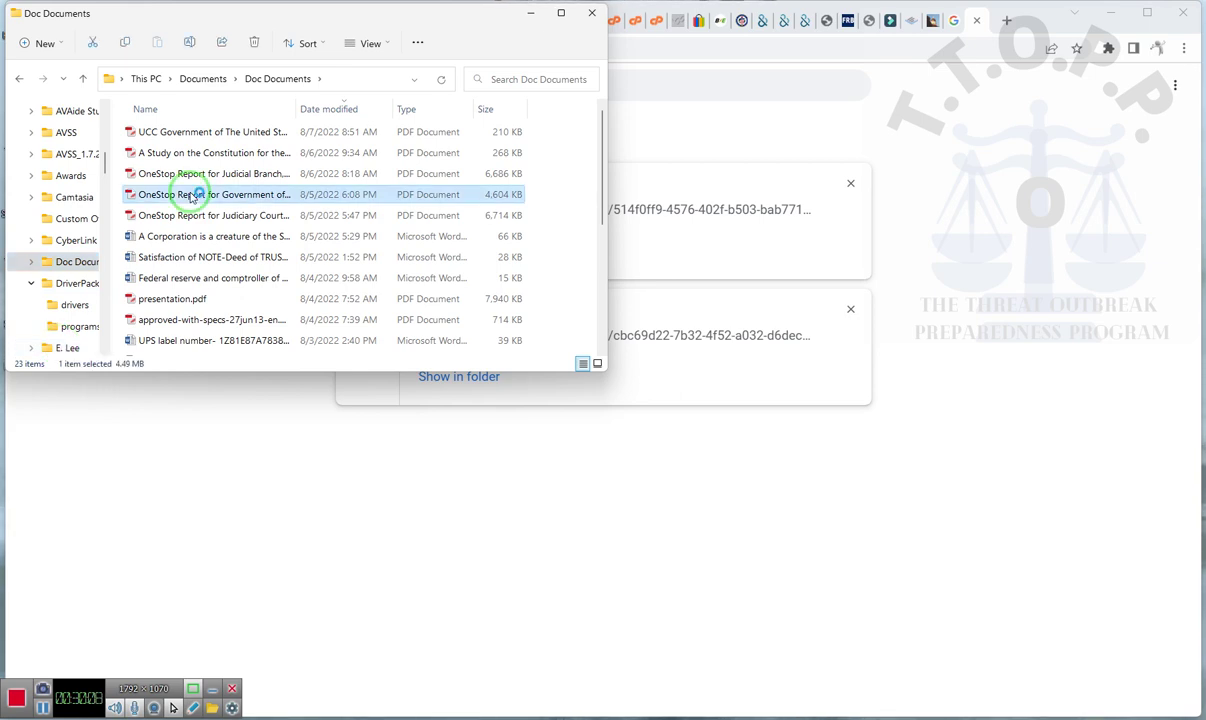
- Open the OneStop Report for Government of The United States PDF and read its table of contents, company profile and industry codes
{"action": "double_click", "coordinate": [190, 195]}
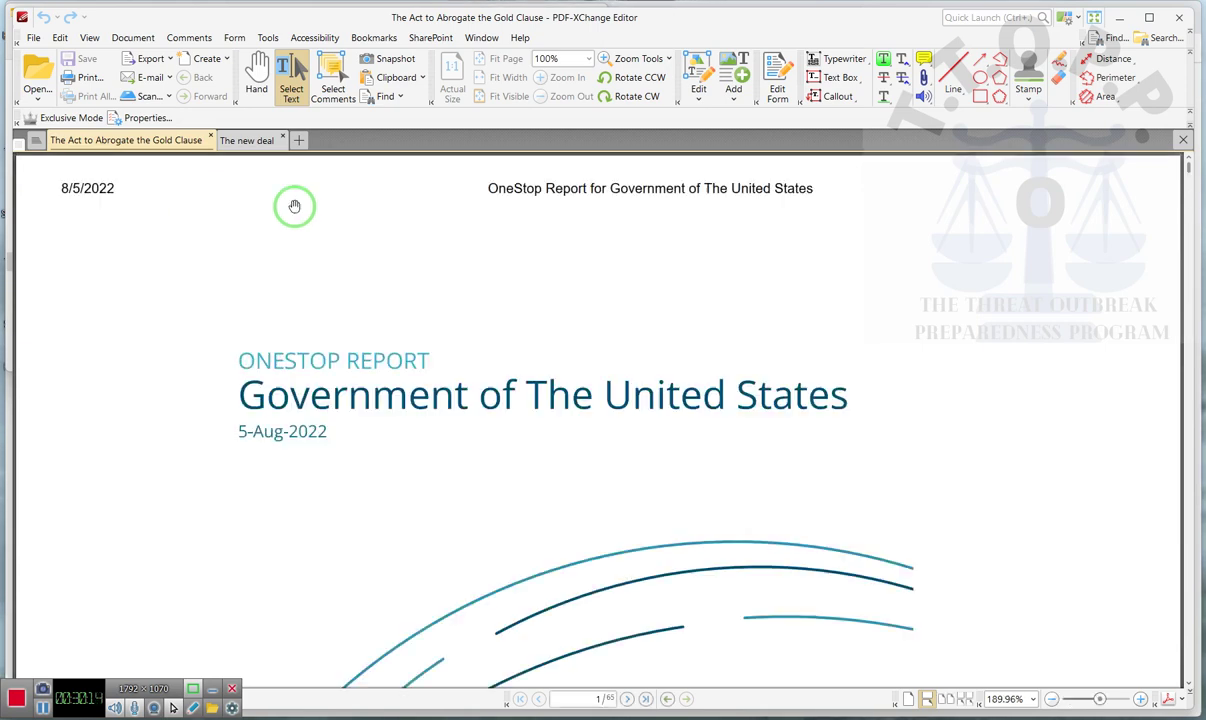
{"action": "scroll", "coordinate": [436, 318], "scroll_direction": "down", "scroll_amount": 4}
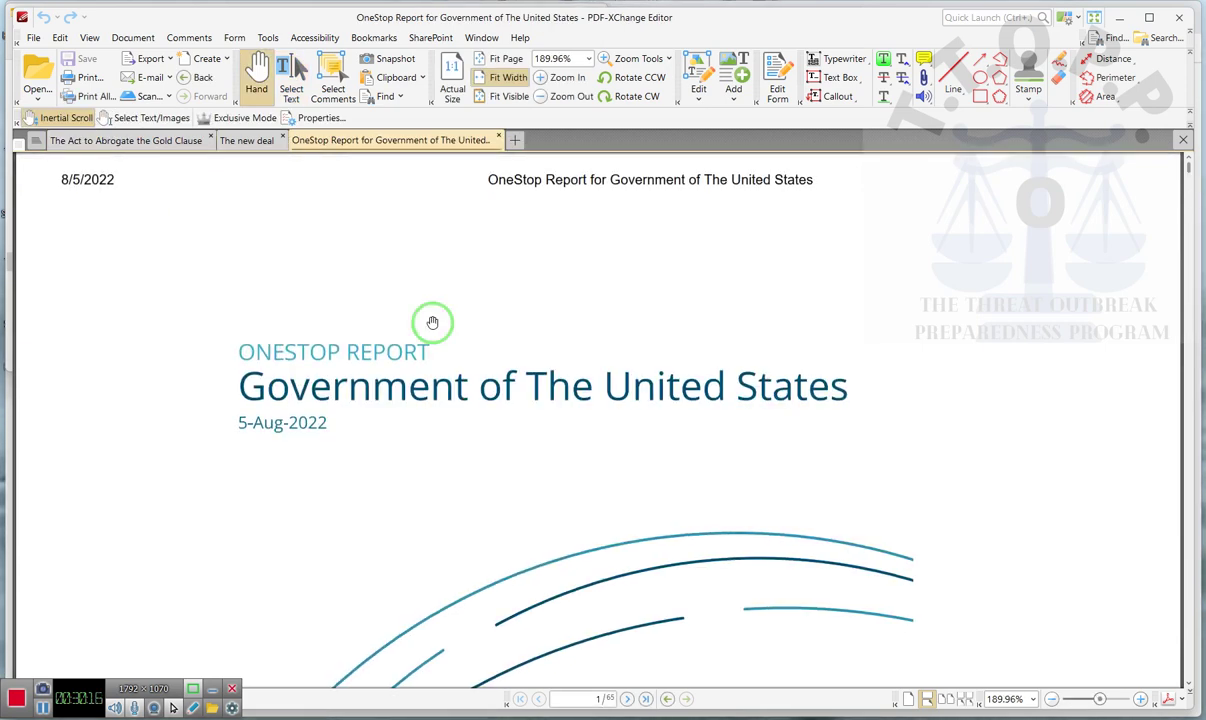
{"action": "scroll", "coordinate": [432, 322], "scroll_direction": "down", "scroll_amount": 10}
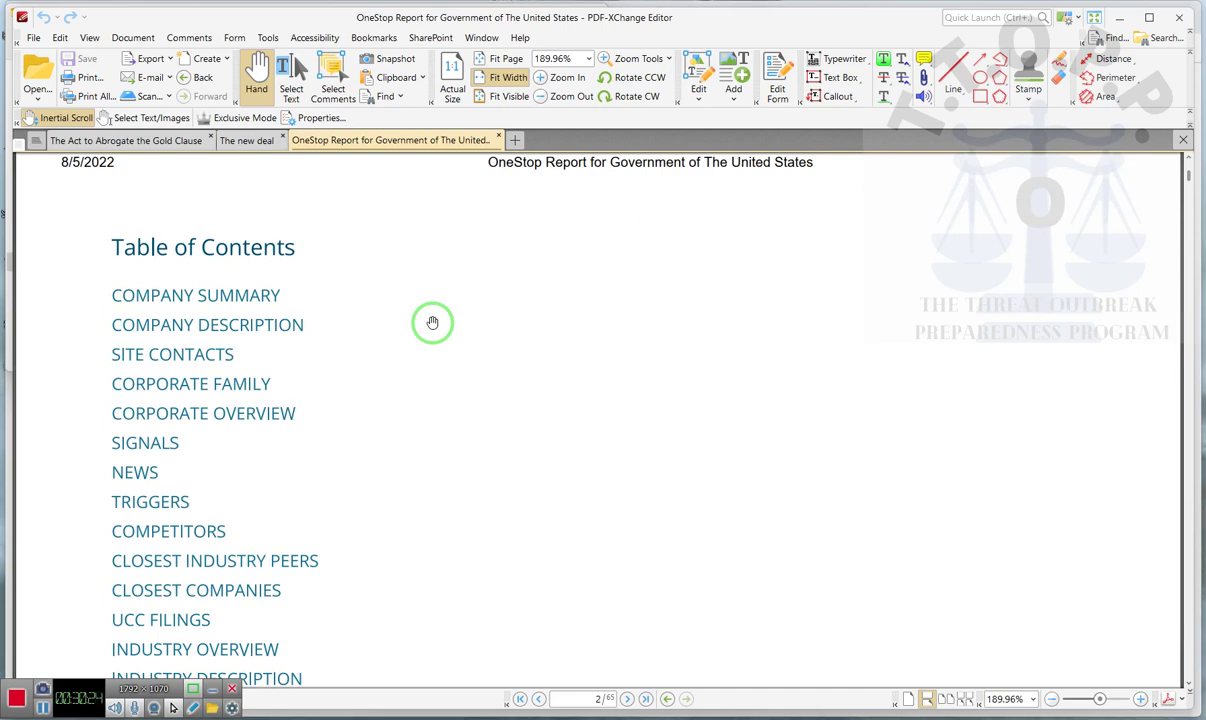
{"action": "scroll", "coordinate": [432, 322], "scroll_direction": "down", "scroll_amount": 6}
{"action": "scroll", "coordinate": [432, 322], "scroll_direction": "down", "scroll_amount": 9}
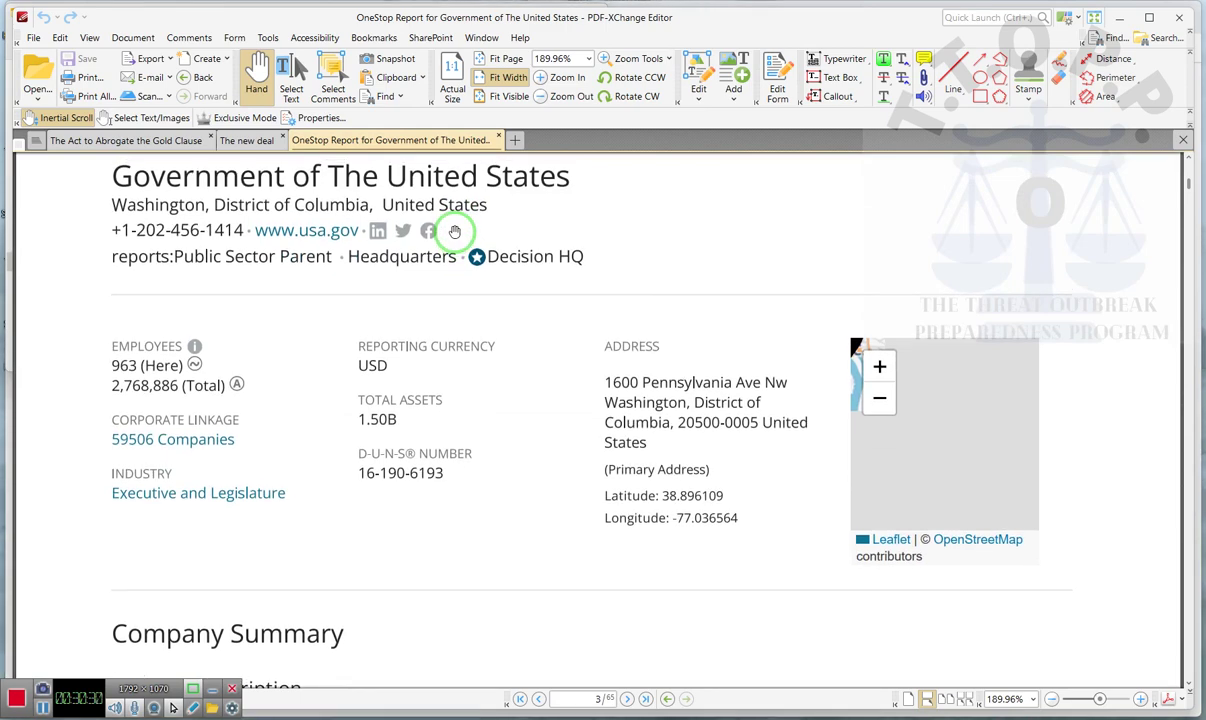
{"action": "scroll", "coordinate": [756, 617], "scroll_direction": "down", "scroll_amount": 3}
{"action": "scroll", "coordinate": [756, 617], "scroll_direction": "down", "scroll_amount": 4}
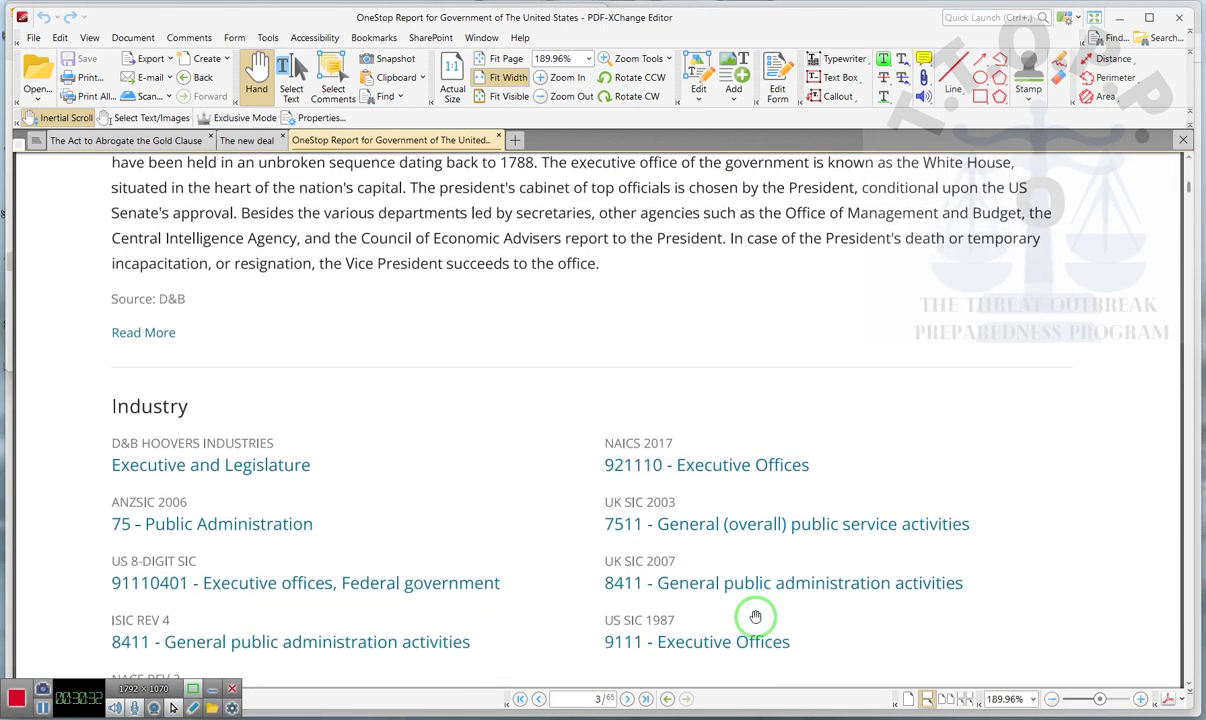
{"action": "scroll", "coordinate": [756, 617], "scroll_direction": "down", "scroll_amount": 1}
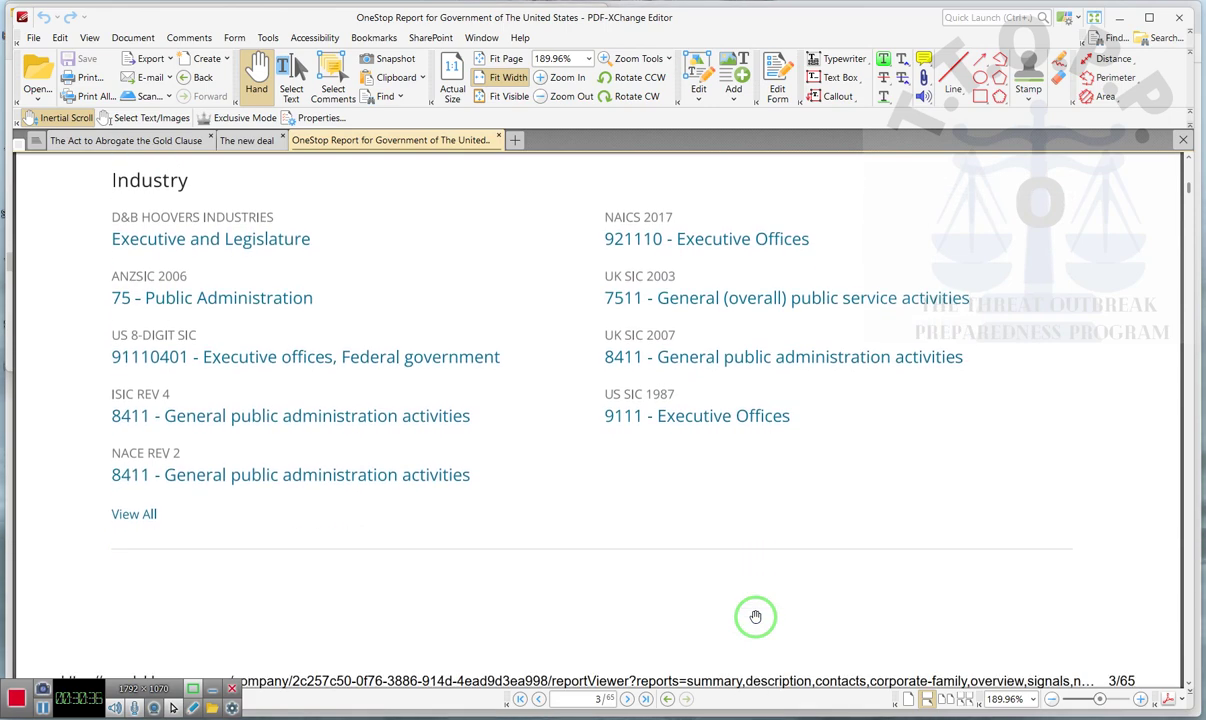
- Review the report's latest news, company identifiers, corporate highlights, spend capacity, growth trajectory and propensity ratings through the Contacts section
{"action": "scroll", "coordinate": [756, 617], "scroll_direction": "down", "scroll_amount": 2}
{"action": "scroll", "coordinate": [756, 617], "scroll_direction": "down", "scroll_amount": 4}
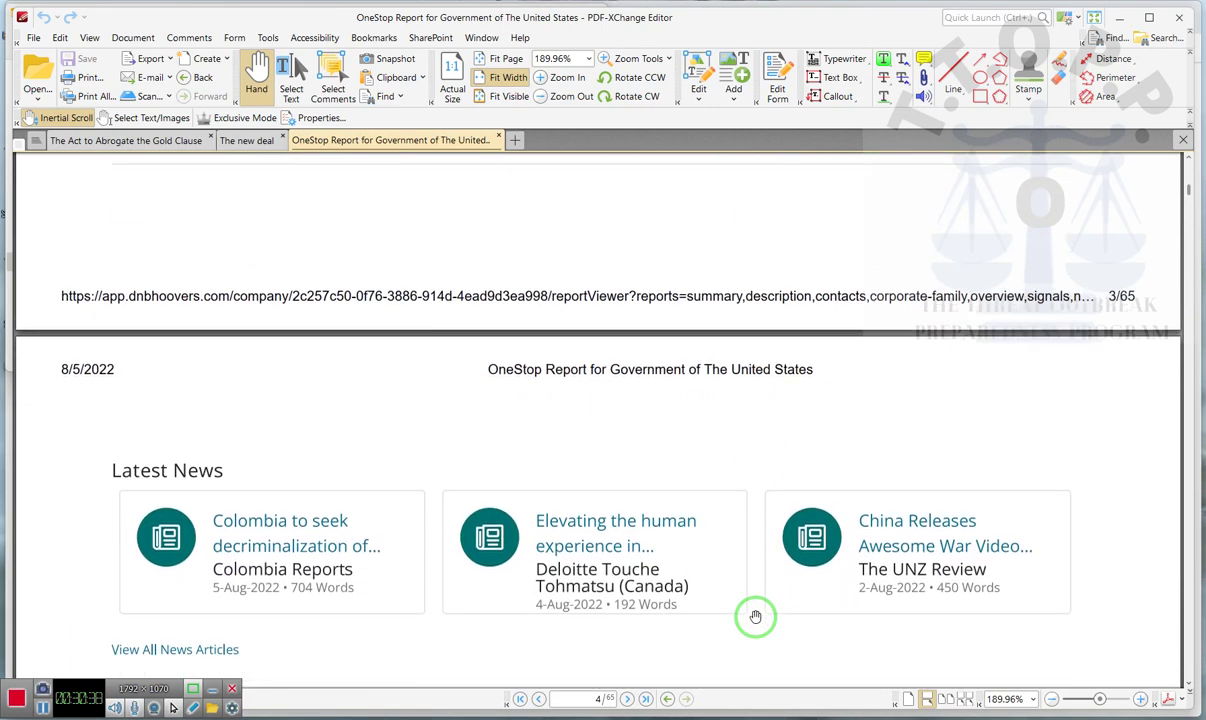
{"action": "scroll", "coordinate": [756, 617], "scroll_direction": "down", "scroll_amount": 3}
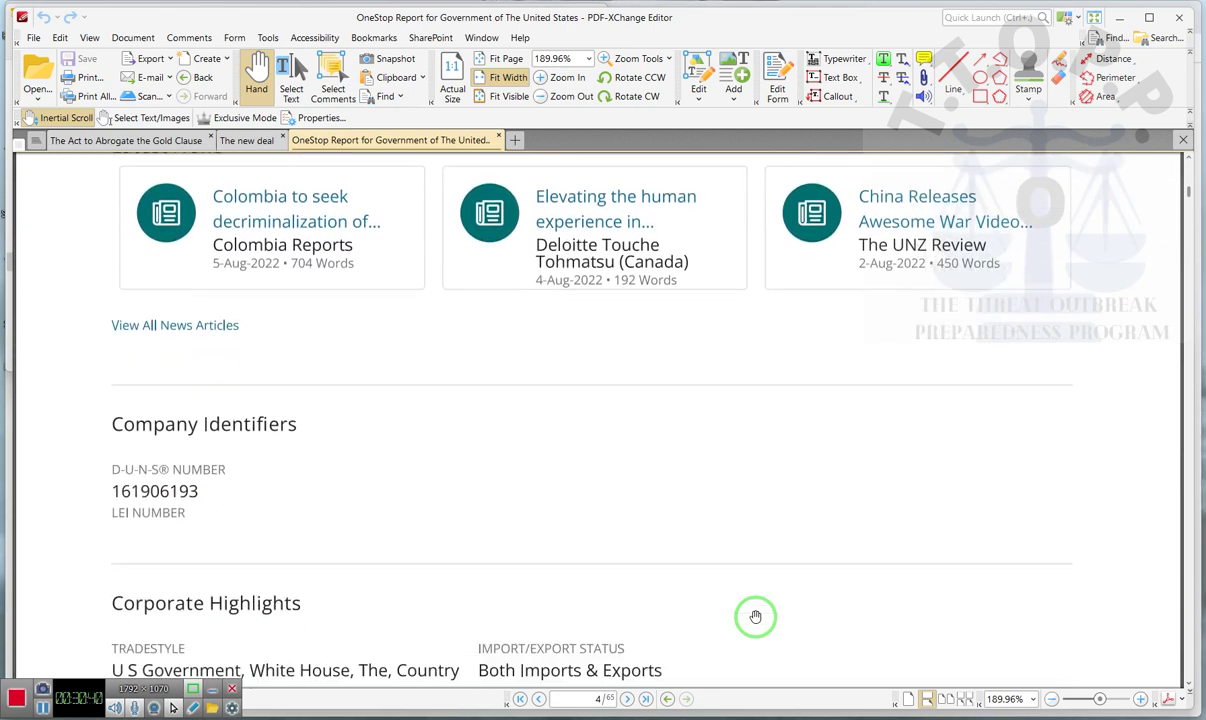
{"action": "scroll", "coordinate": [756, 617], "scroll_direction": "down", "scroll_amount": 3}
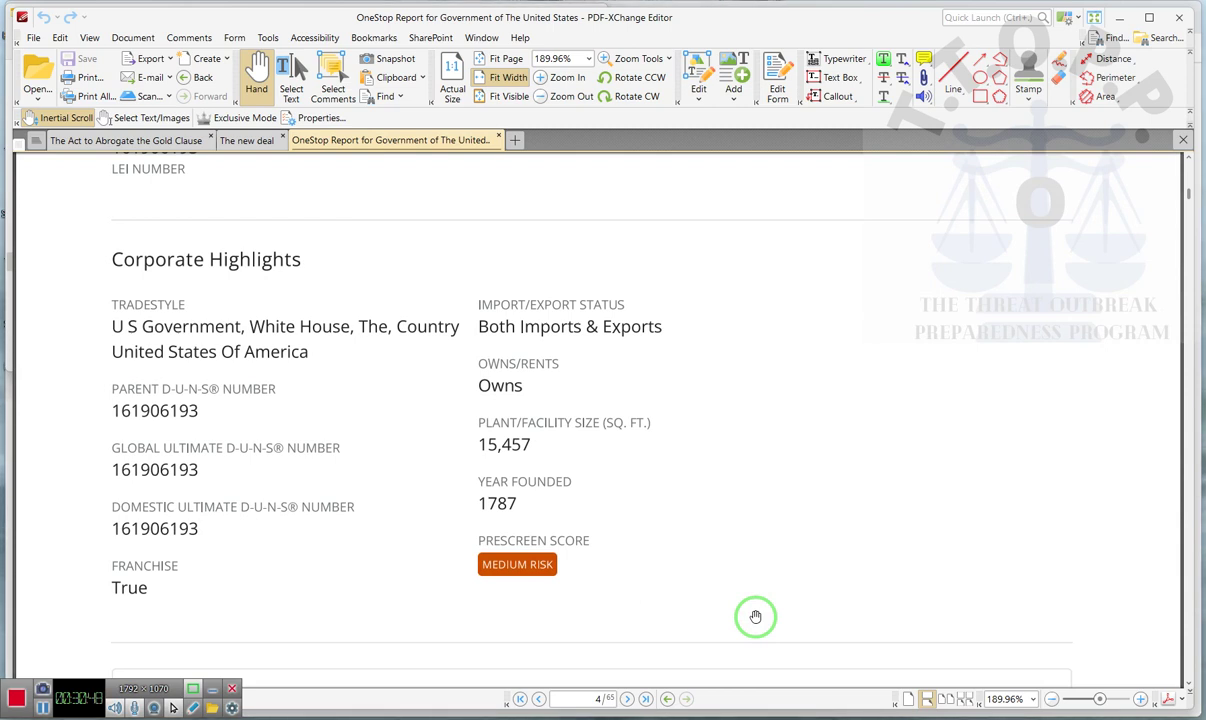
{"action": "scroll", "coordinate": [756, 617], "scroll_direction": "down", "scroll_amount": 4}
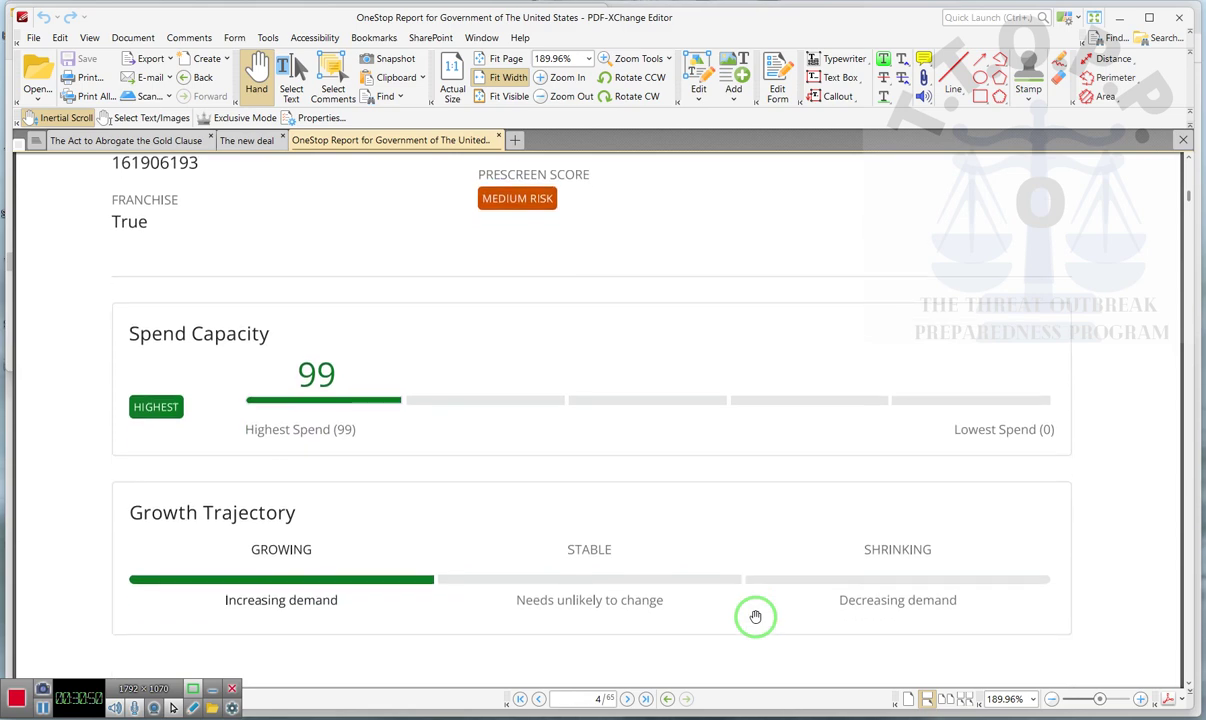
{"action": "scroll", "coordinate": [756, 617], "scroll_direction": "down", "scroll_amount": 4}
{"action": "scroll", "coordinate": [756, 617], "scroll_direction": "down", "scroll_amount": 5}
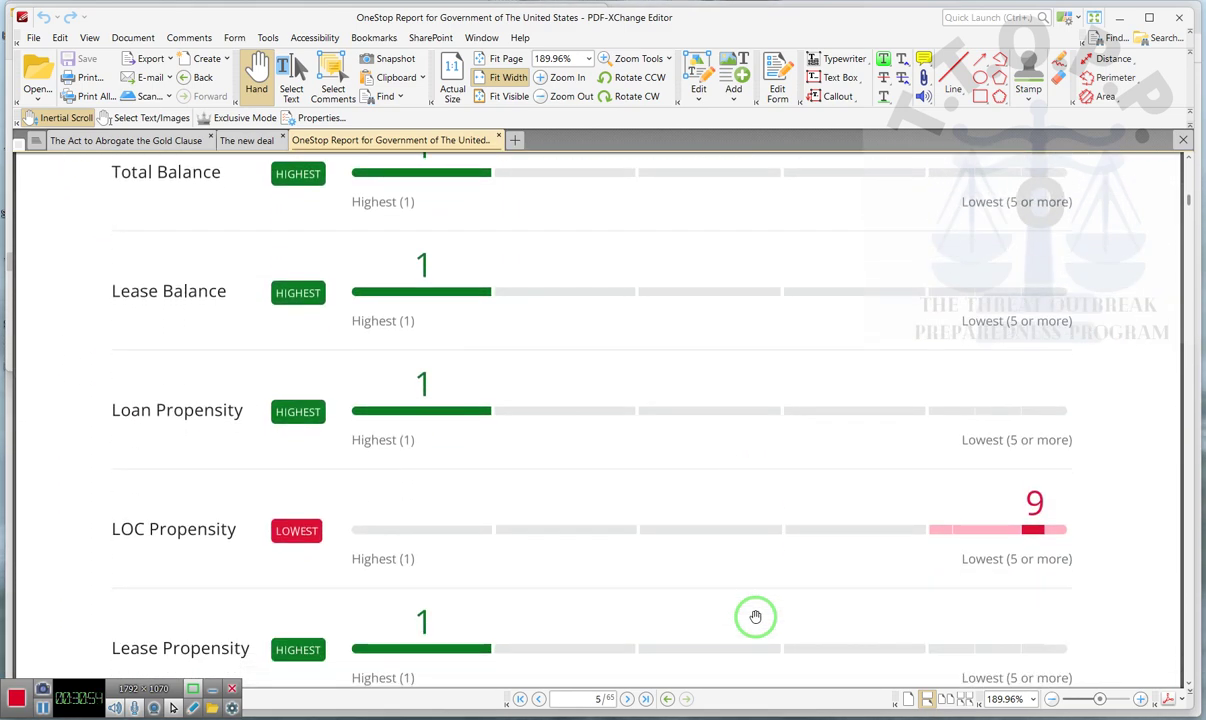
{"action": "scroll", "coordinate": [756, 617], "scroll_direction": "down", "scroll_amount": 2}
{"action": "scroll", "coordinate": [756, 615], "scroll_direction": "down", "scroll_amount": 4}
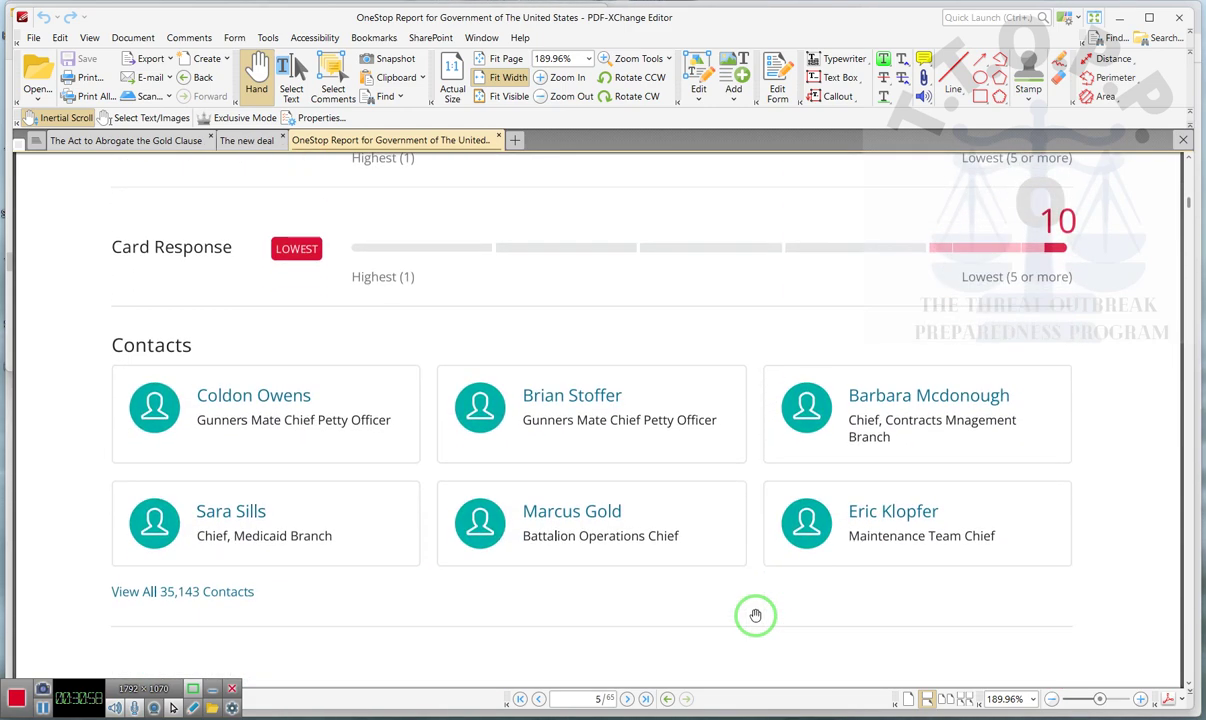
{"action": "scroll", "coordinate": [756, 615], "scroll_direction": "down", "scroll_amount": 2}
{"action": "scroll", "coordinate": [756, 615], "scroll_direction": "up", "scroll_amount": 1}
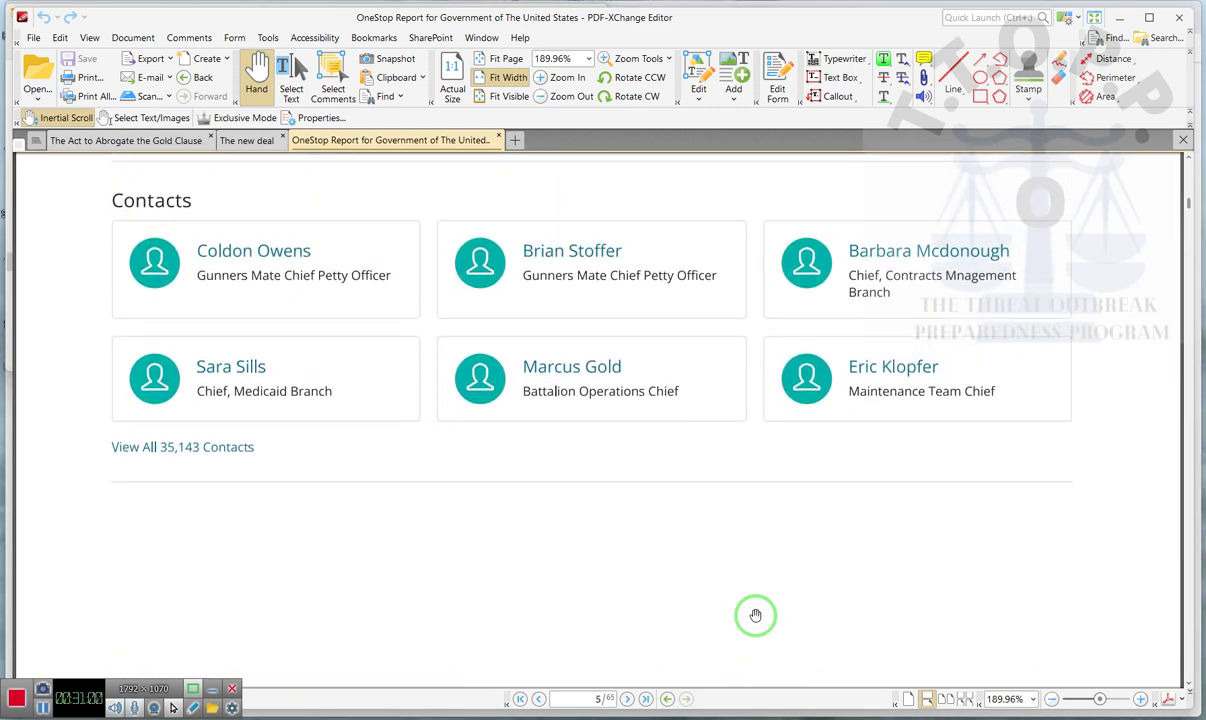